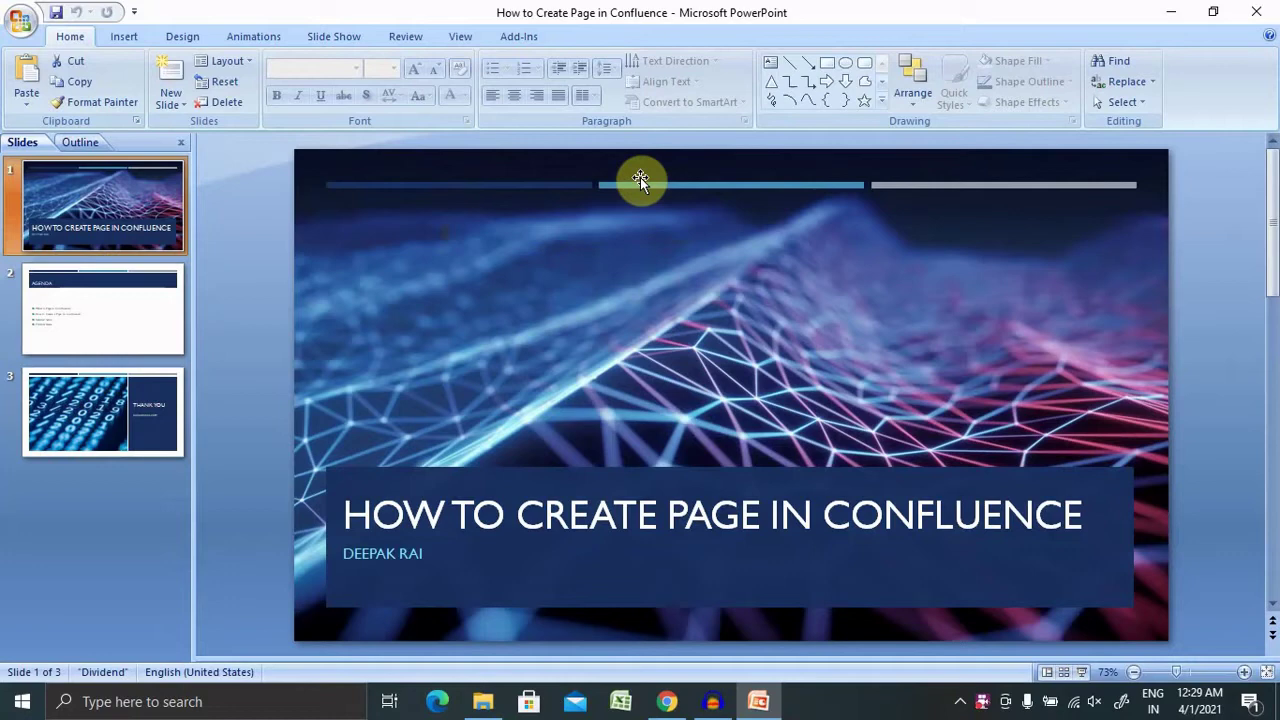
Step: Show the agenda slide (slide 2) of the PowerPoint presentation
{"action": "left_click", "coordinate": [102, 301]}
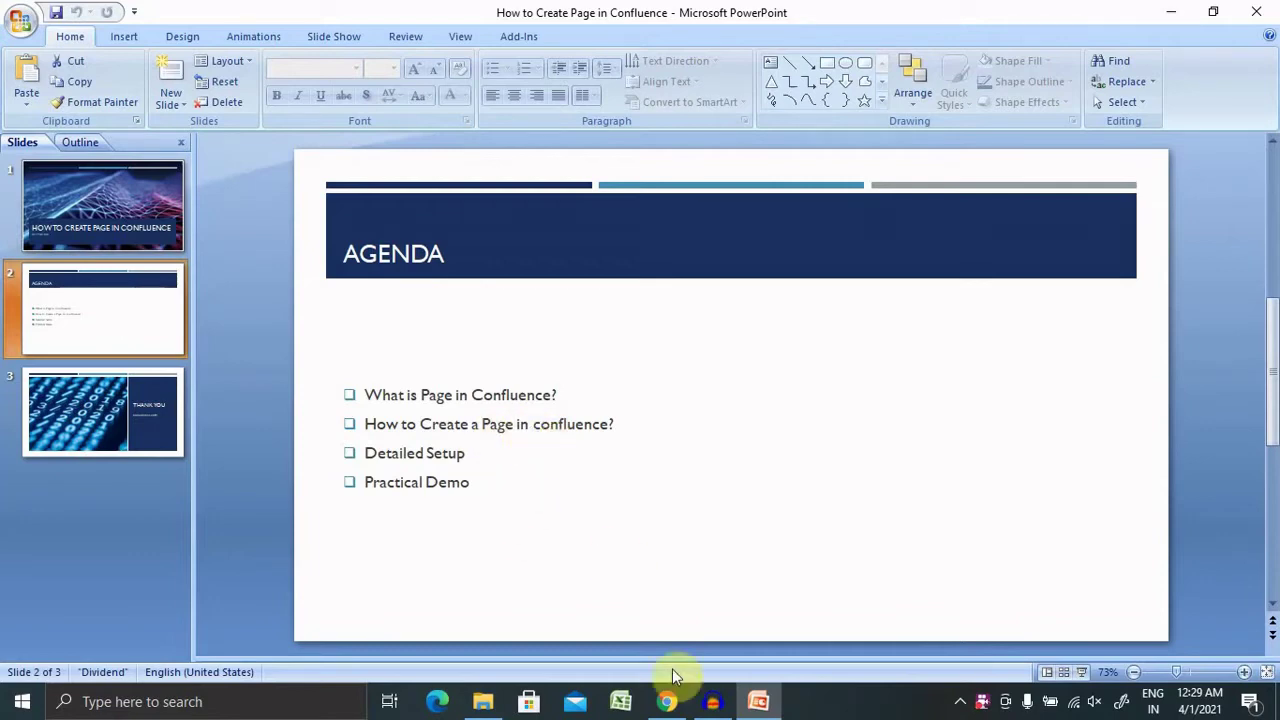
Step: Return to the Confluence editor and close the unfinished untitled page
{"action": "left_click", "coordinate": [668, 704]}
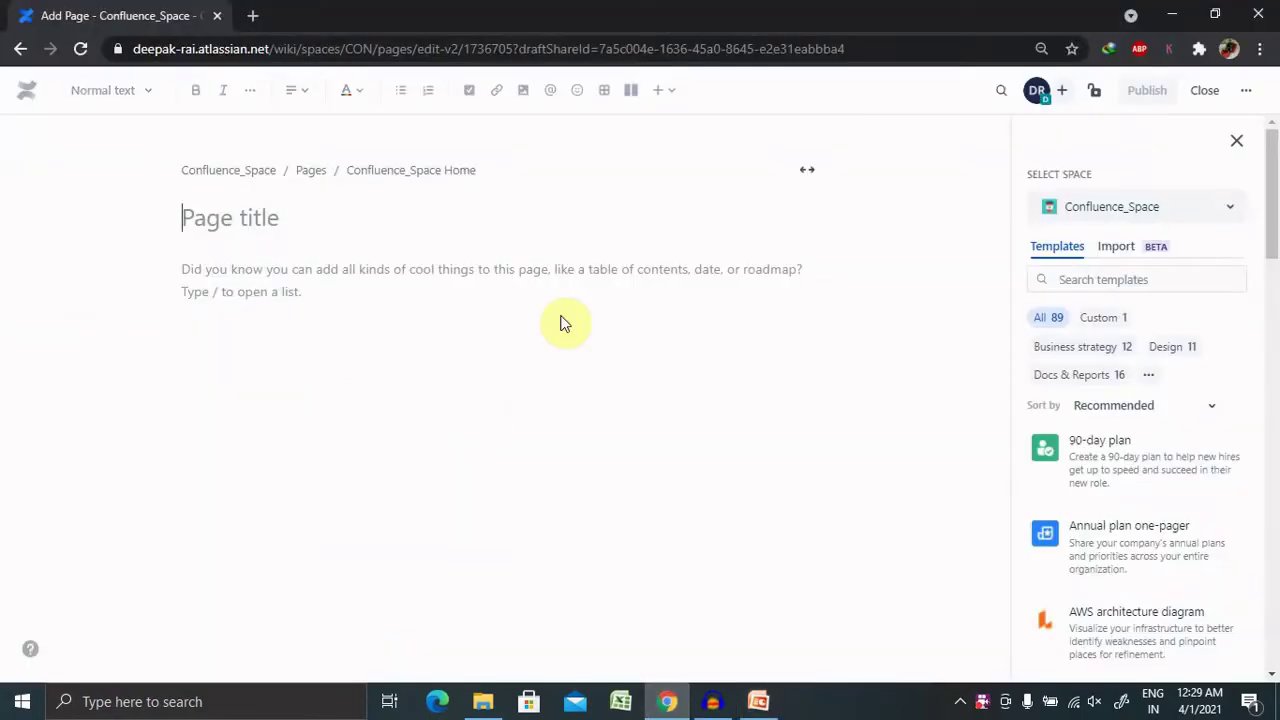
{"action": "left_click", "coordinate": [1205, 92]}
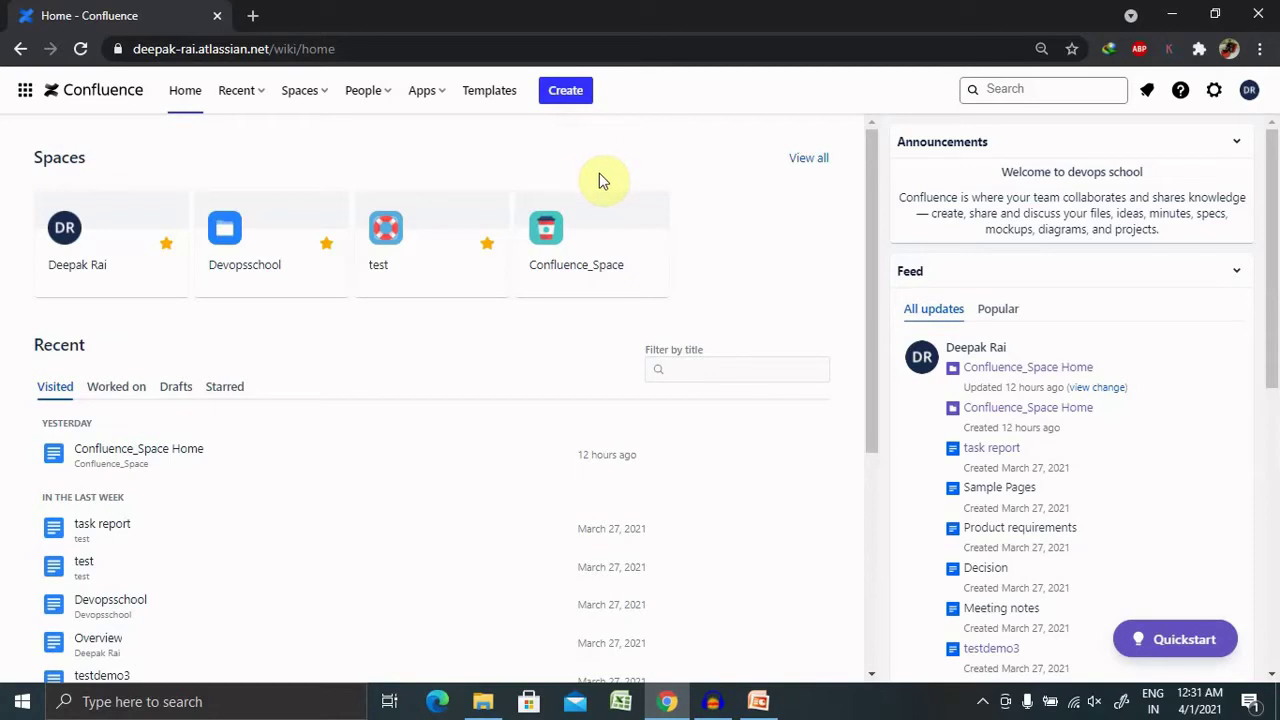
Step: Create a new page and title it 'This is test page'
{"action": "left_click", "coordinate": [572, 94]}
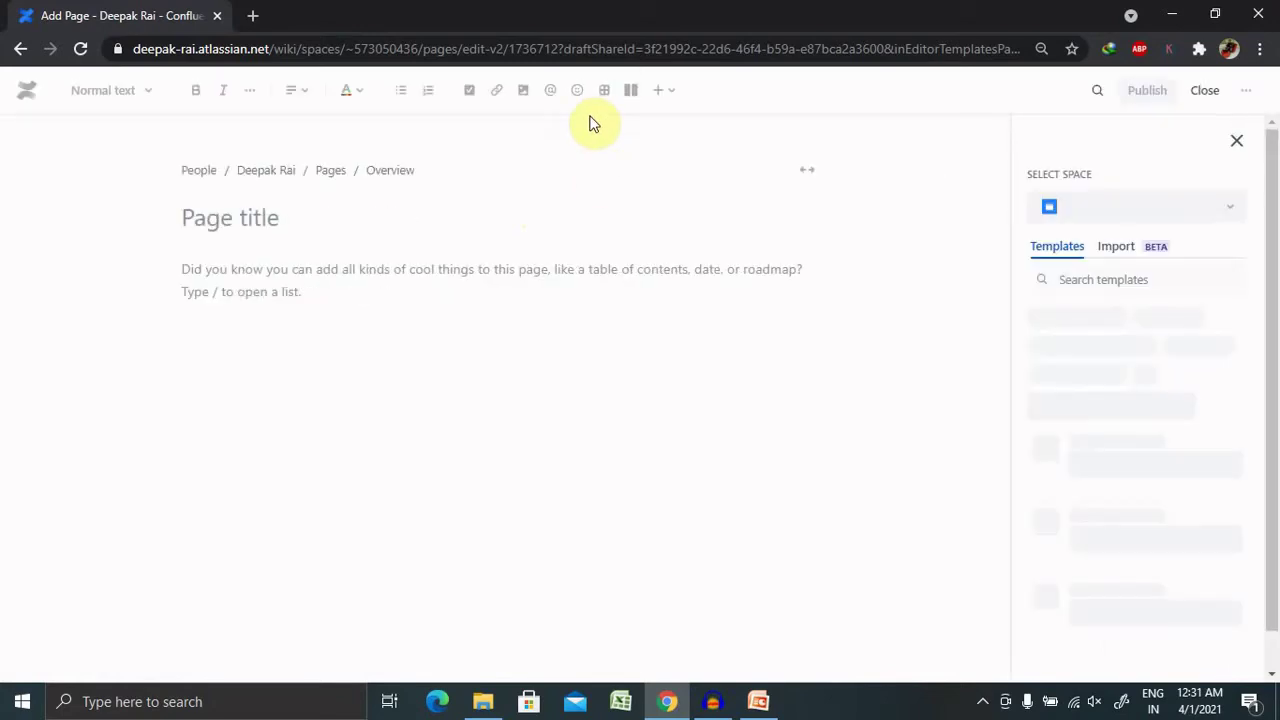
{"action": "left_click", "coordinate": [294, 217]}
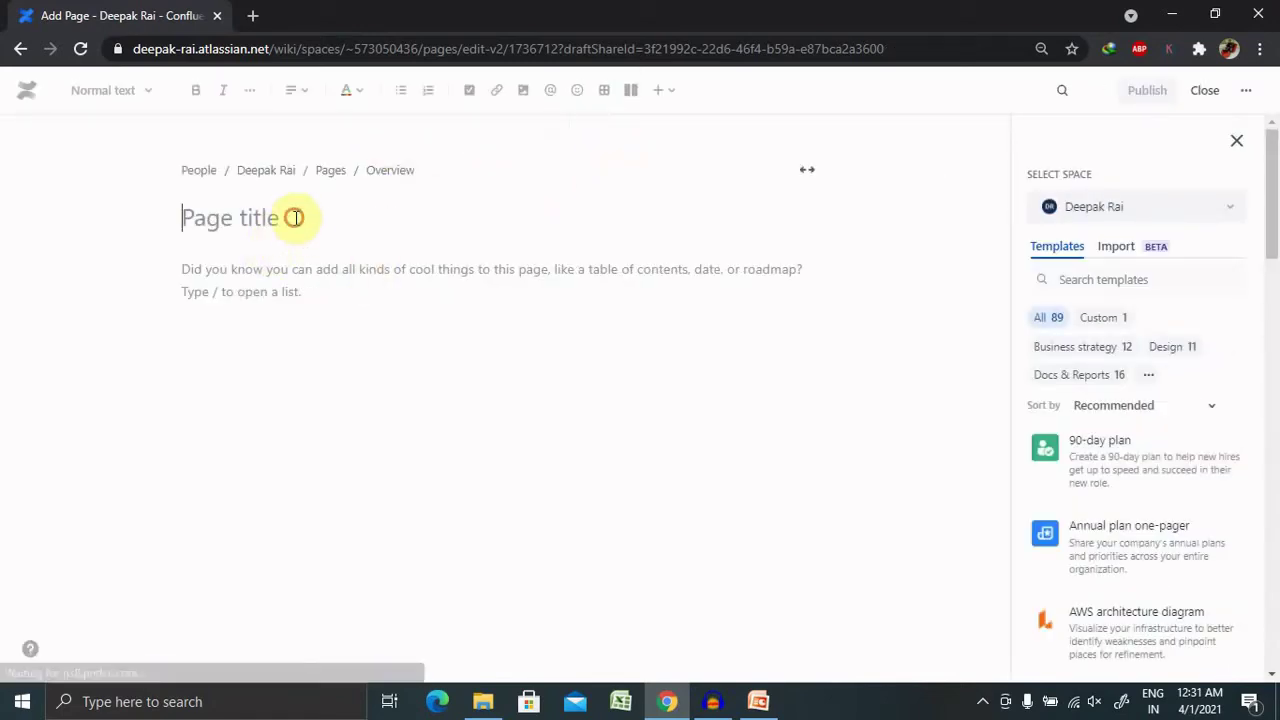
{"action": "type", "text": "T"}
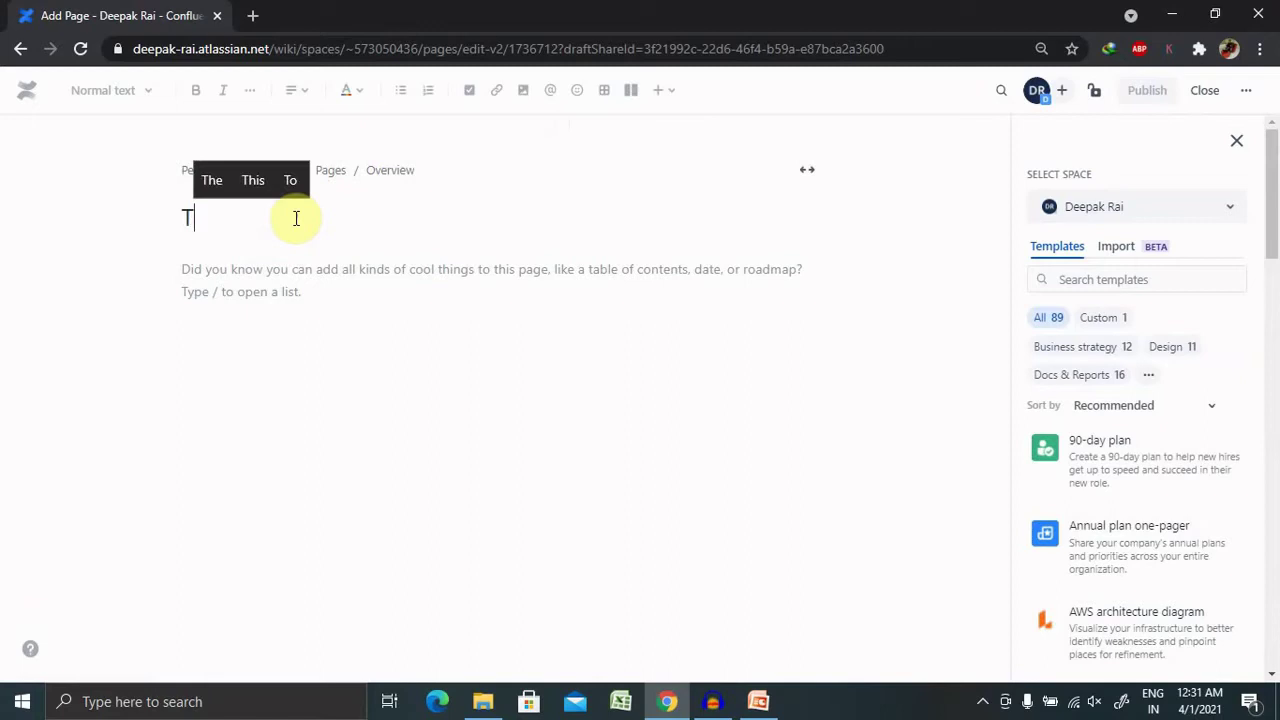
{"action": "type", "text": "his is "}
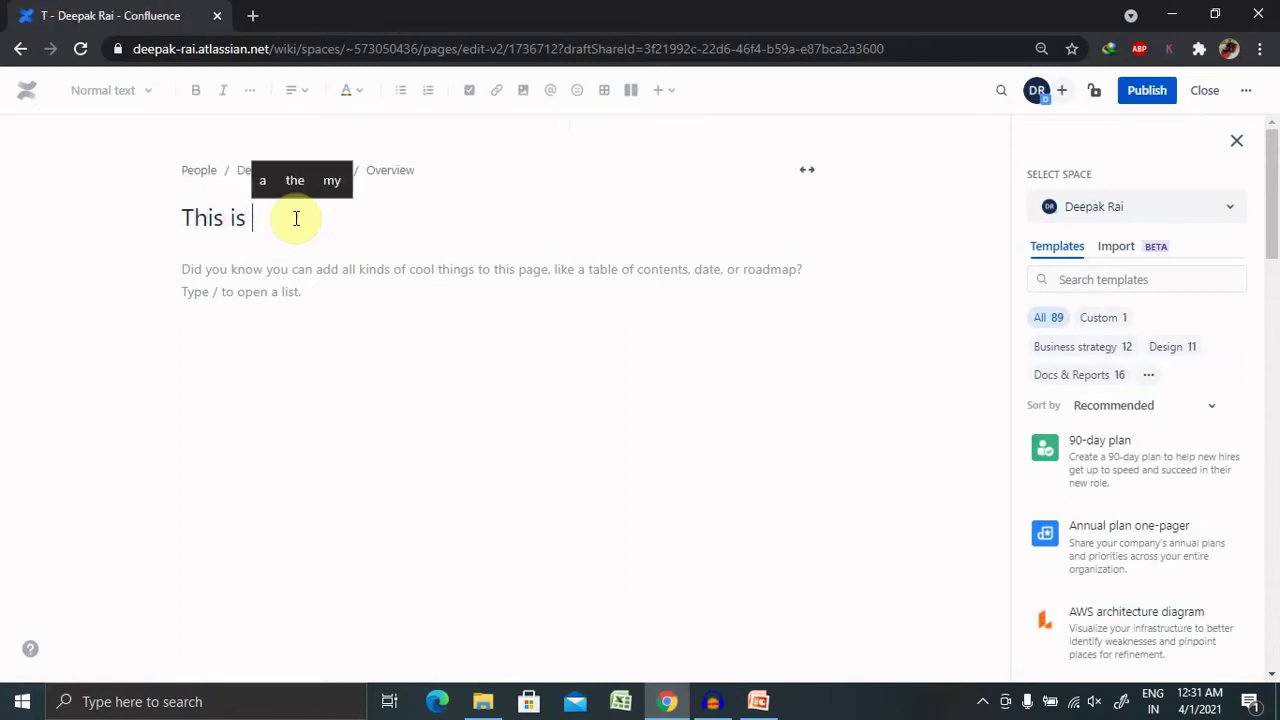
{"action": "type", "text": "tex"}
{"action": "key", "text": "BackSpace"}
{"action": "type", "text": "s"}
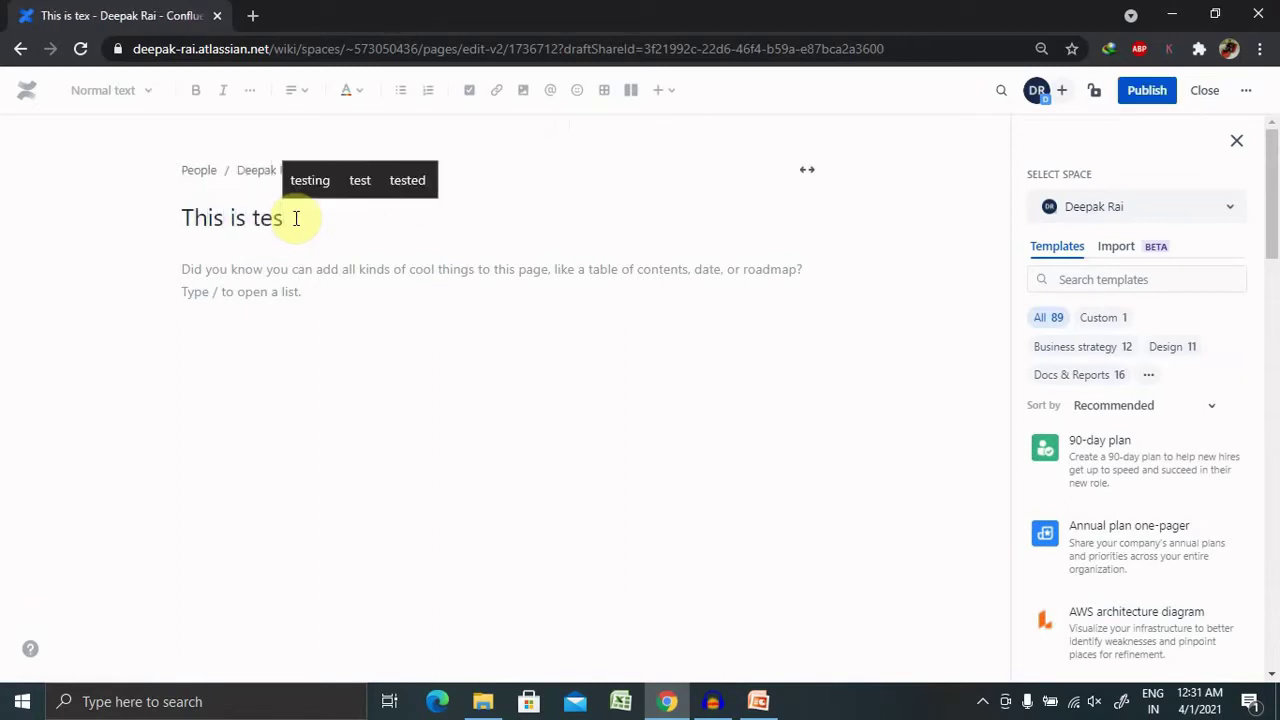
{"action": "type", "text": "t page"}
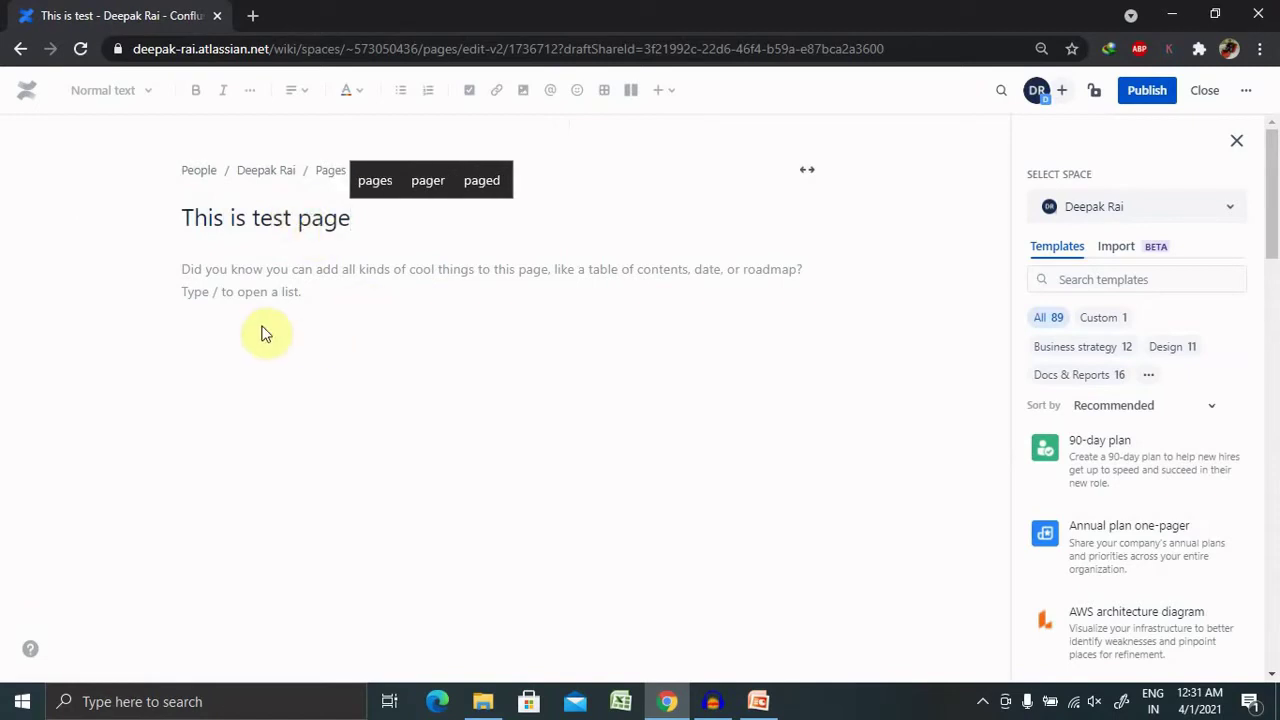
{"action": "right_click", "coordinate": [282, 279]}
Step: Preview templates like Business plan one-pager, then apply the 90-day plan template
{"action": "left_click", "coordinate": [211, 283]}
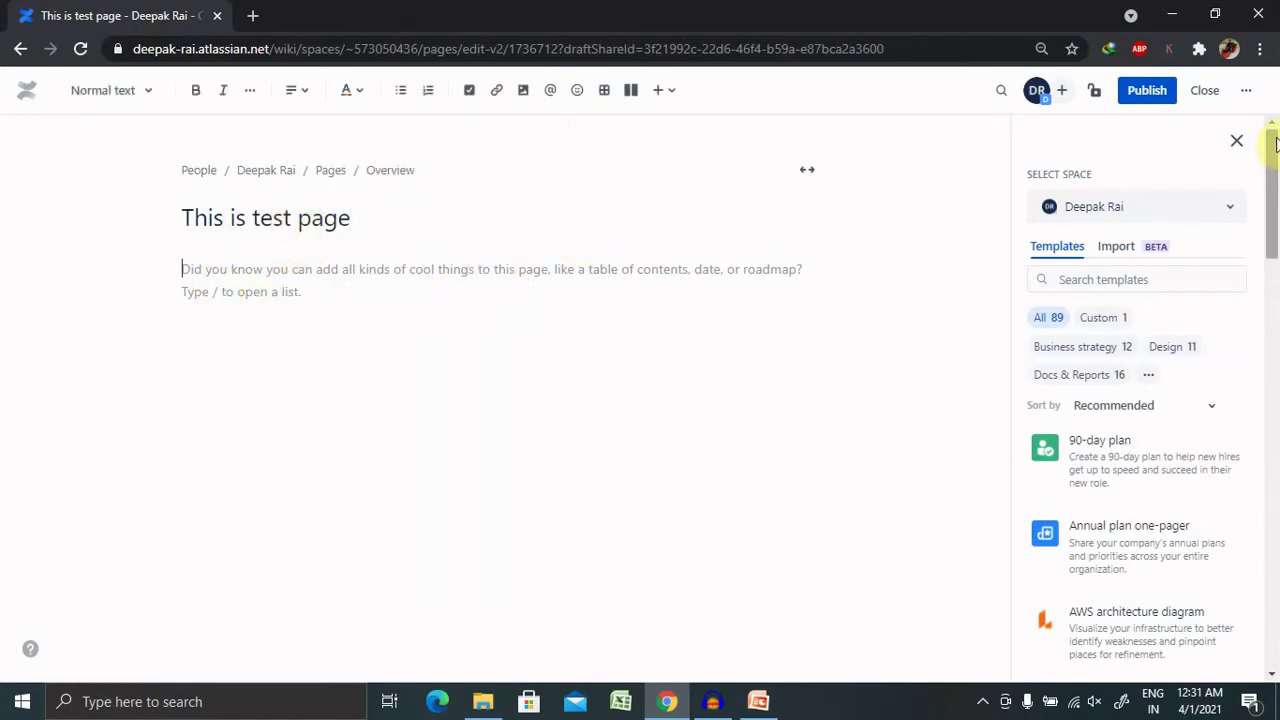
{"action": "left_click_drag", "start_coordinate": [1276, 145], "coordinate": [1278, 315]}
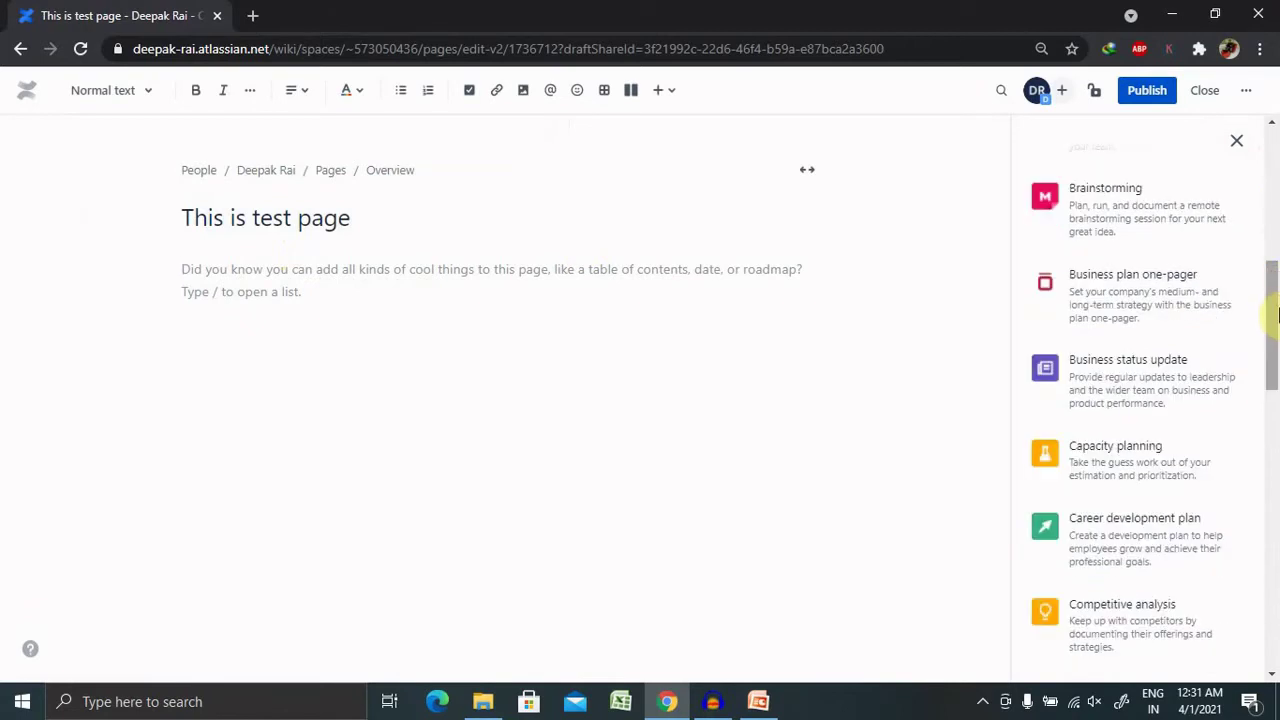
{"action": "left_click", "coordinate": [1140, 297]}
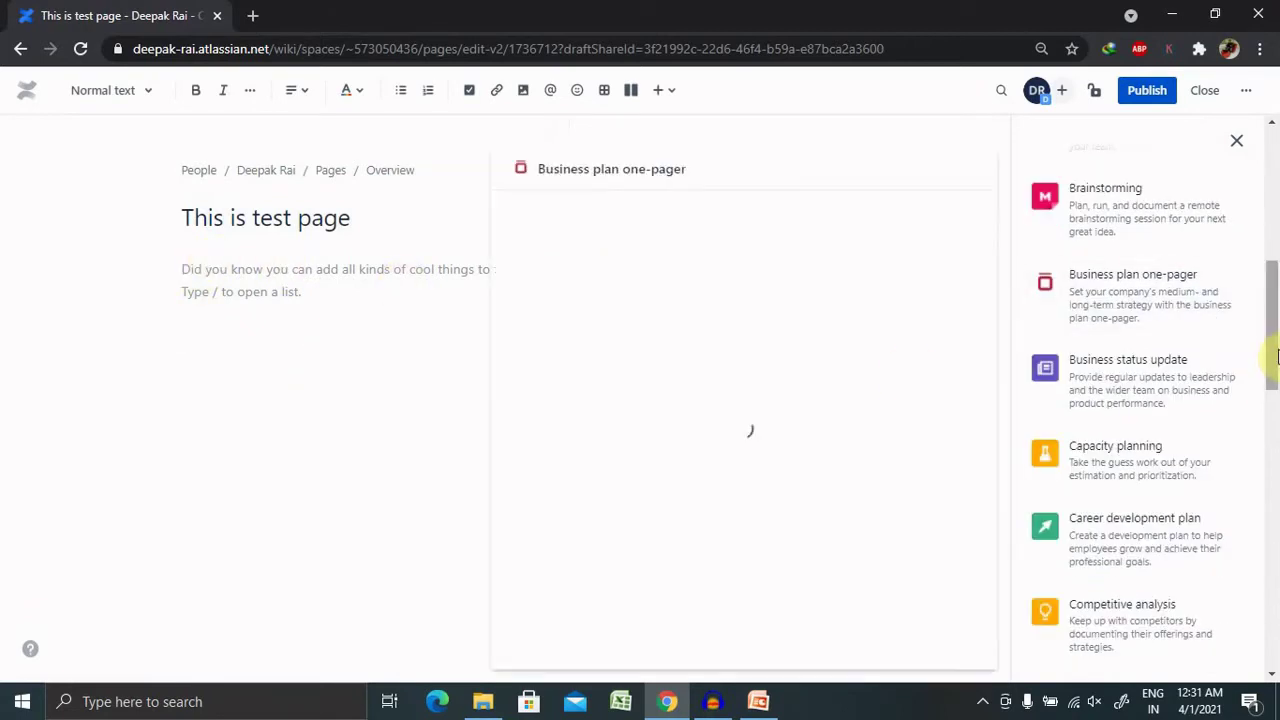
{"action": "left_click_drag", "start_coordinate": [1277, 357], "coordinate": [1277, 243]}
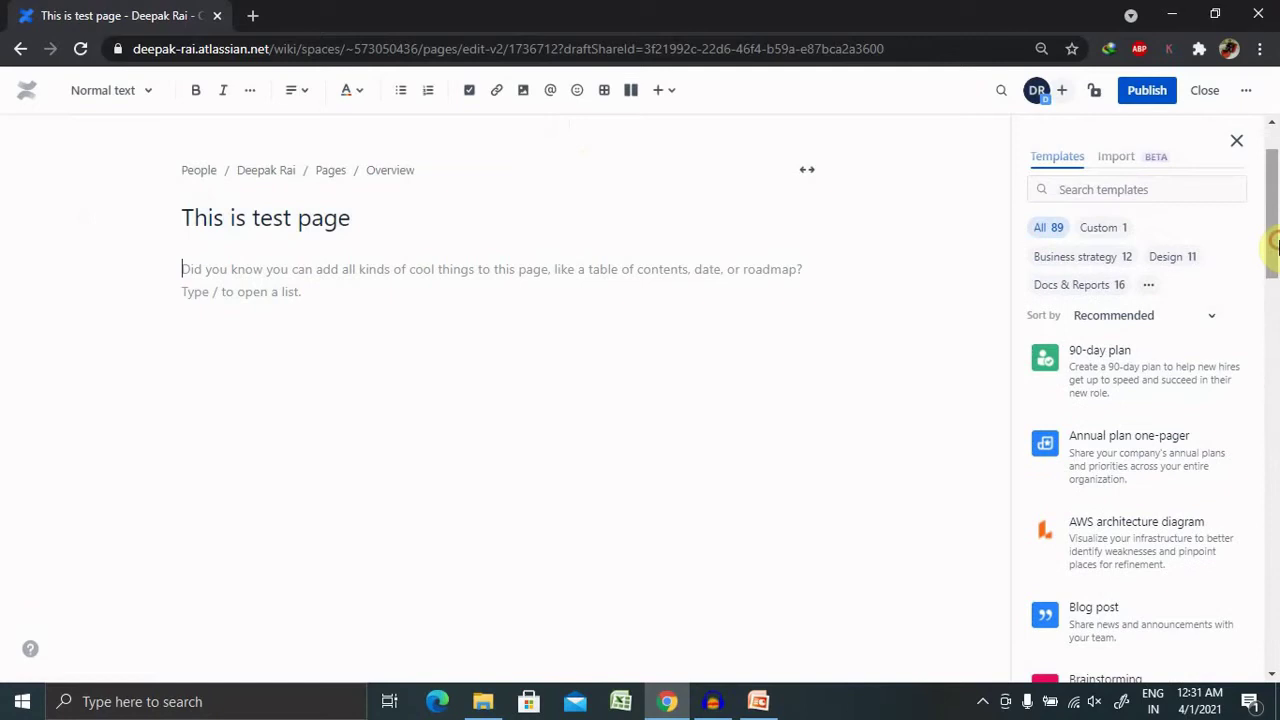
{"action": "left_click", "coordinate": [1092, 372]}
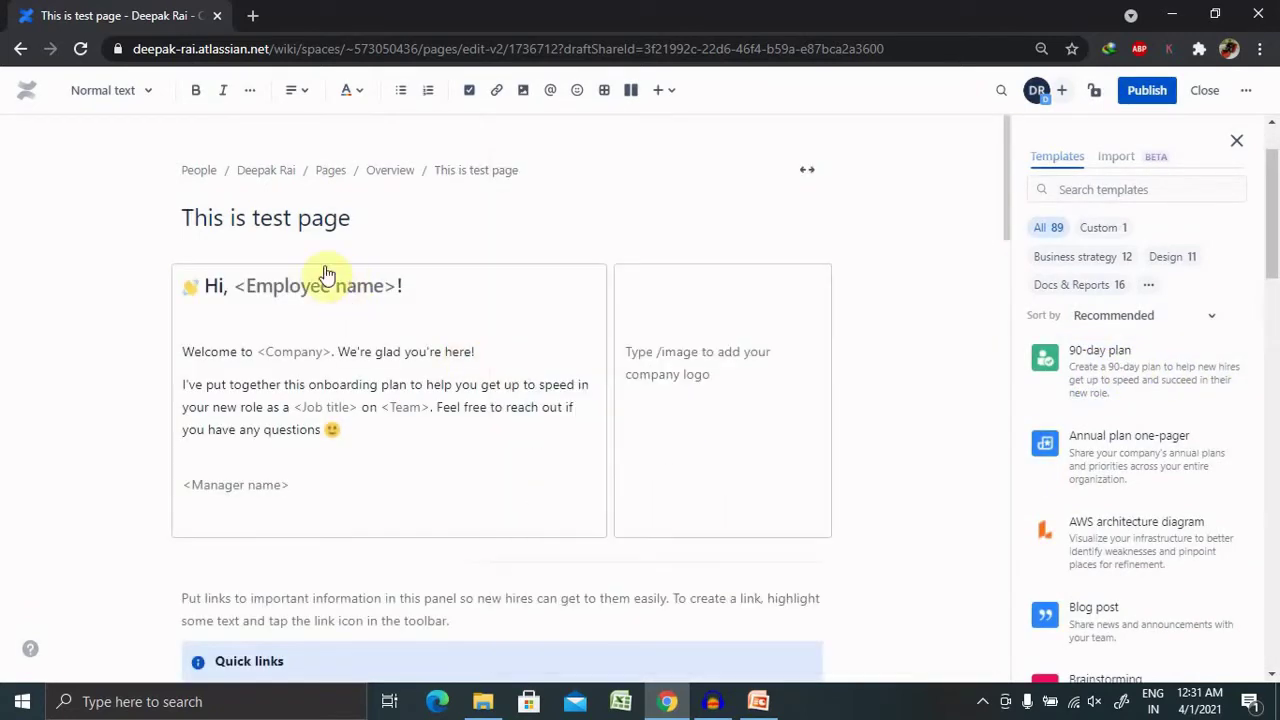
{"action": "left_click_drag", "start_coordinate": [1272, 168], "coordinate": [1275, 350]}
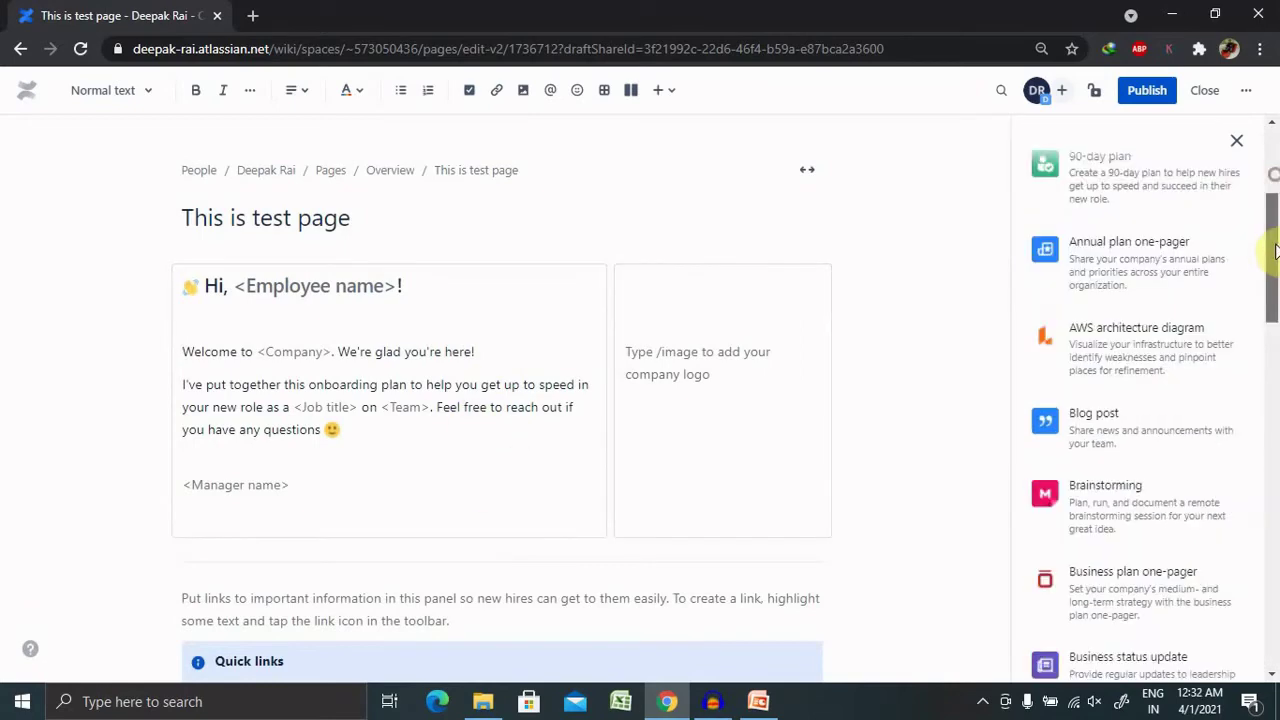
{"action": "mouse_move", "coordinate": [1122, 377]}
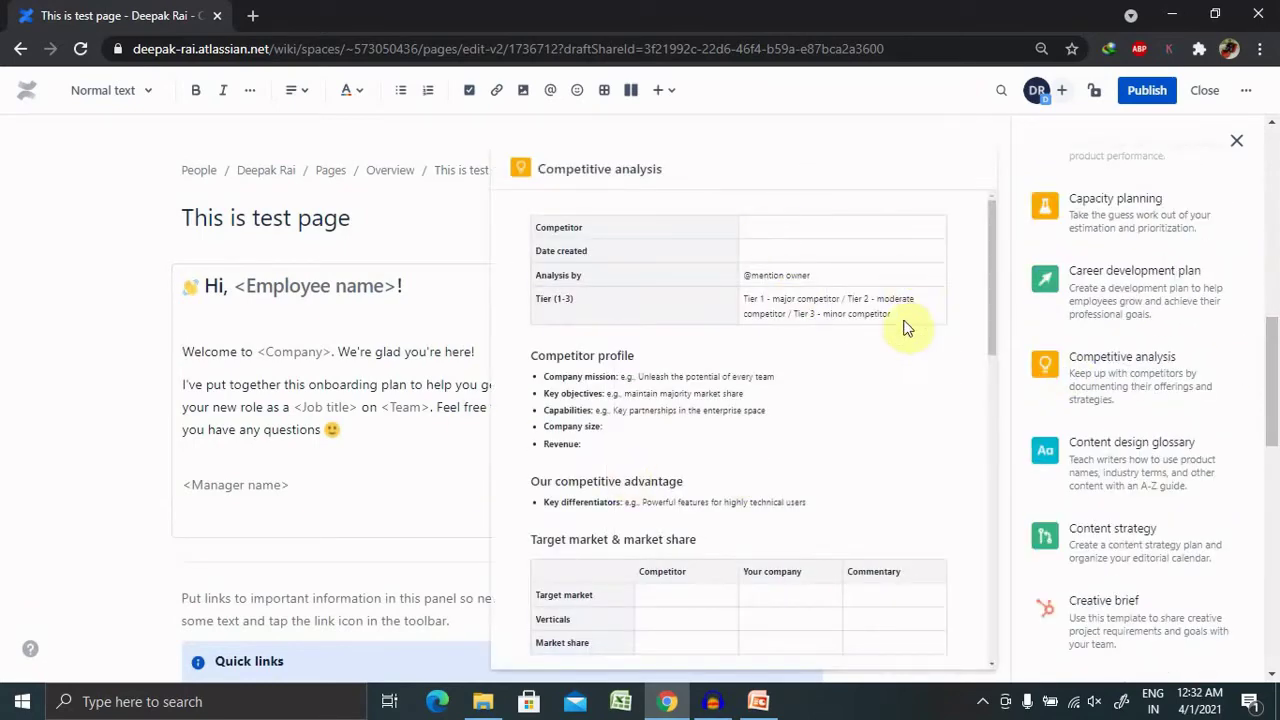
{"action": "mouse_move", "coordinate": [991, 265]}
{"action": "left_mouse_down"}
{"action": "mouse_move", "coordinate": [996, 517]}
{"action": "mouse_move", "coordinate": [1033, 151]}
{"action": "left_mouse_up"}
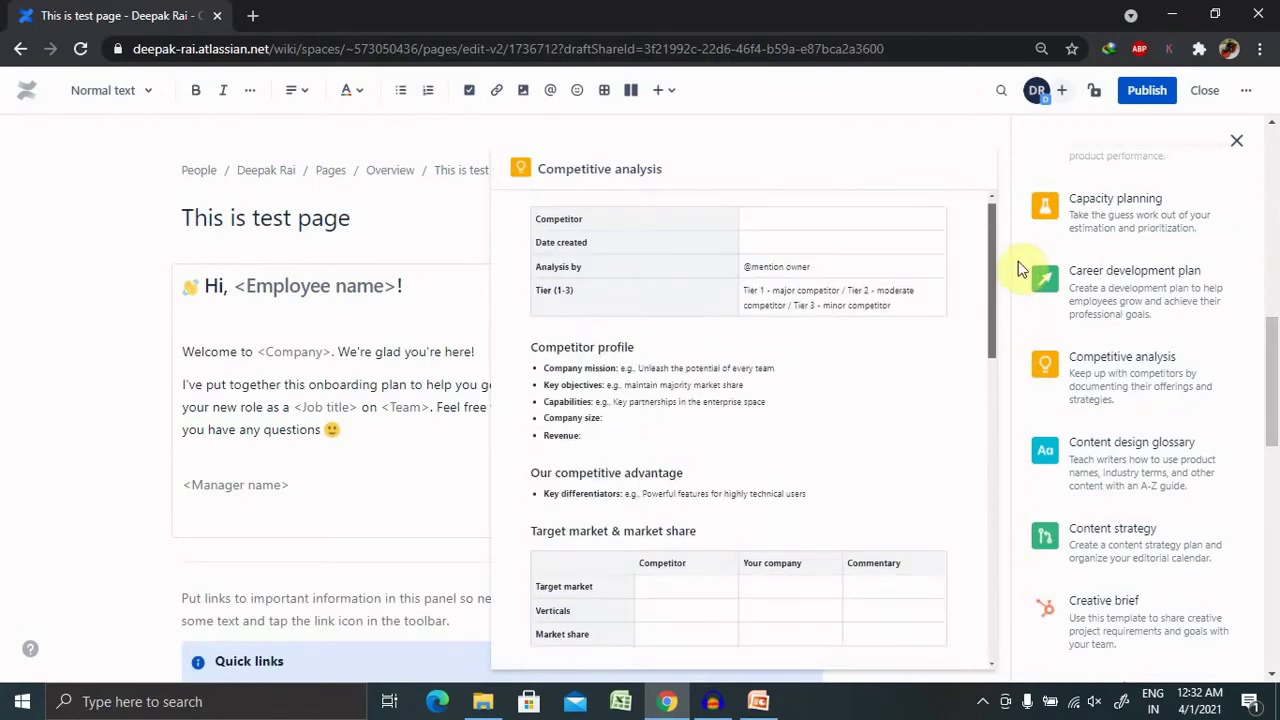
Step: Fill the greeting with the employee's name and the company raigurukul.com
{"action": "left_click", "coordinate": [350, 285]}
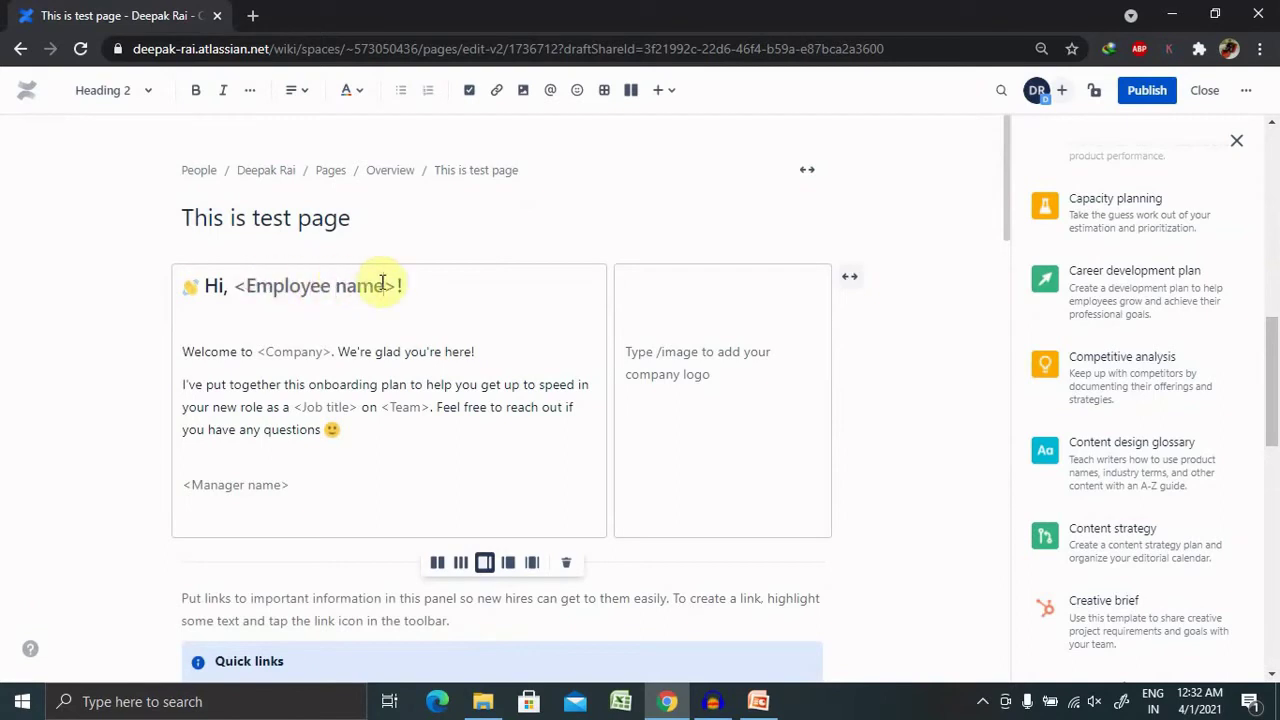
{"action": "left_click", "coordinate": [382, 285]}
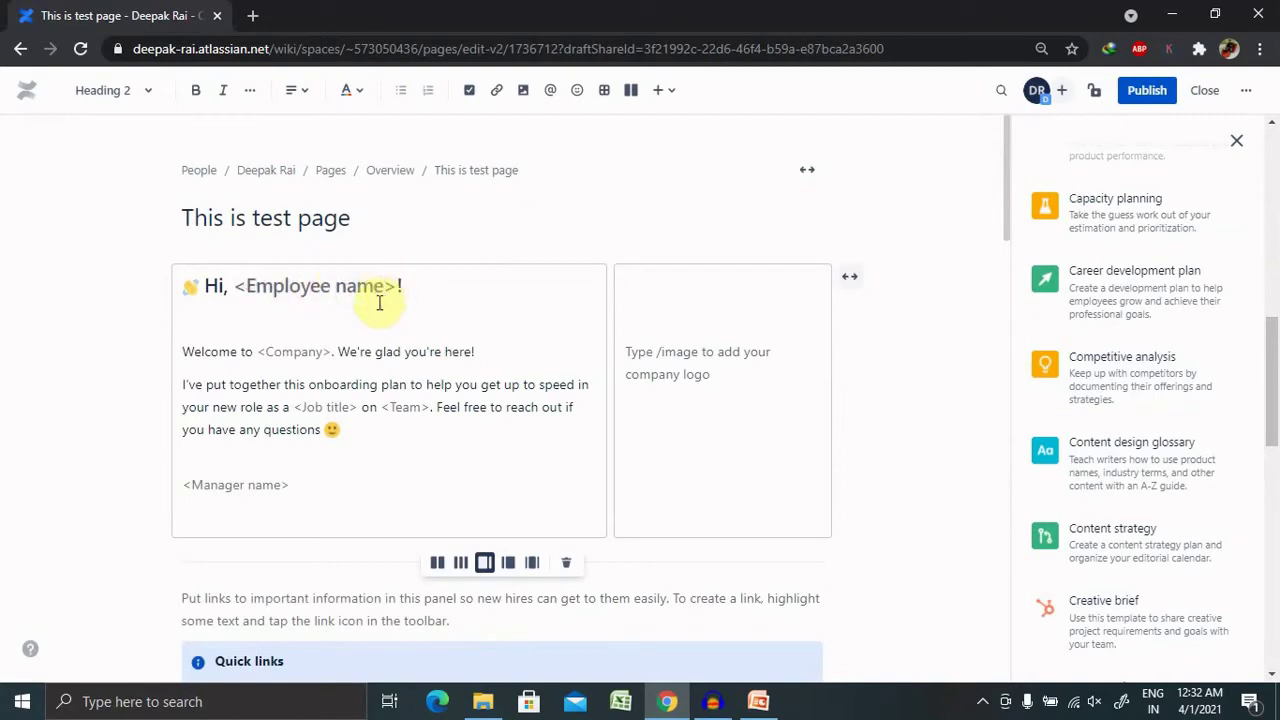
{"action": "type", "text": "De"}
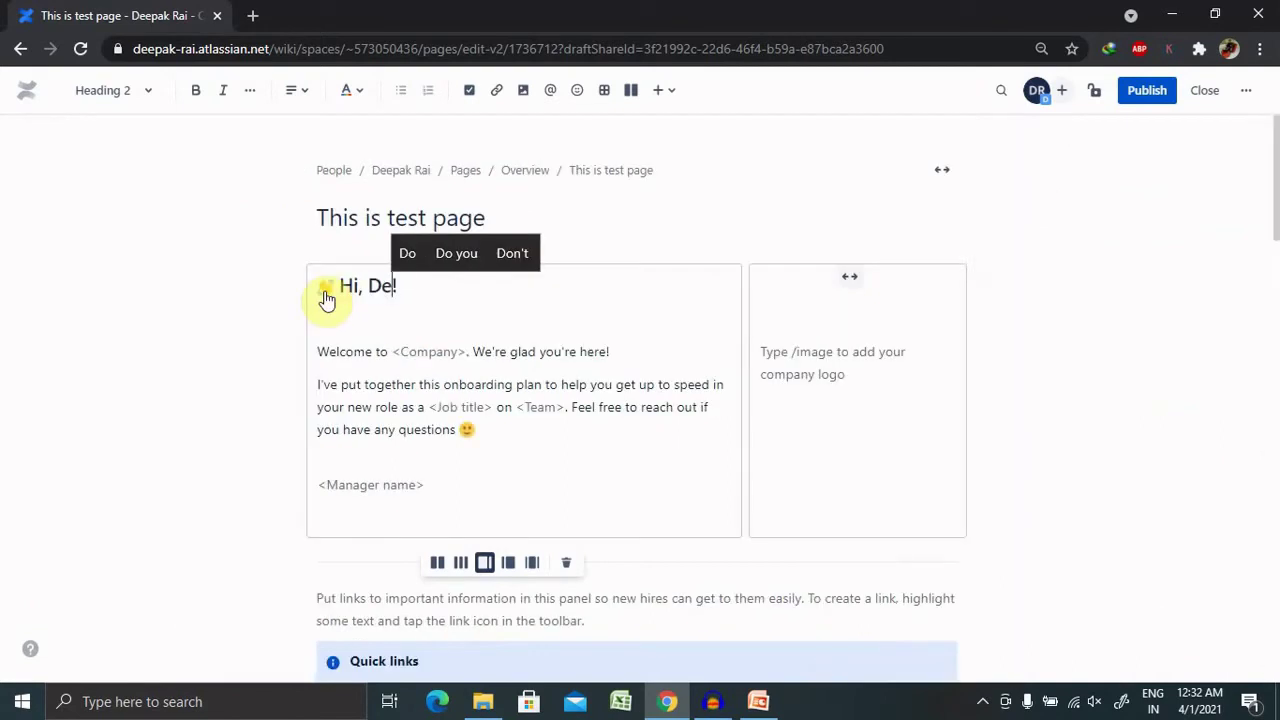
{"action": "type", "text": "epak"}
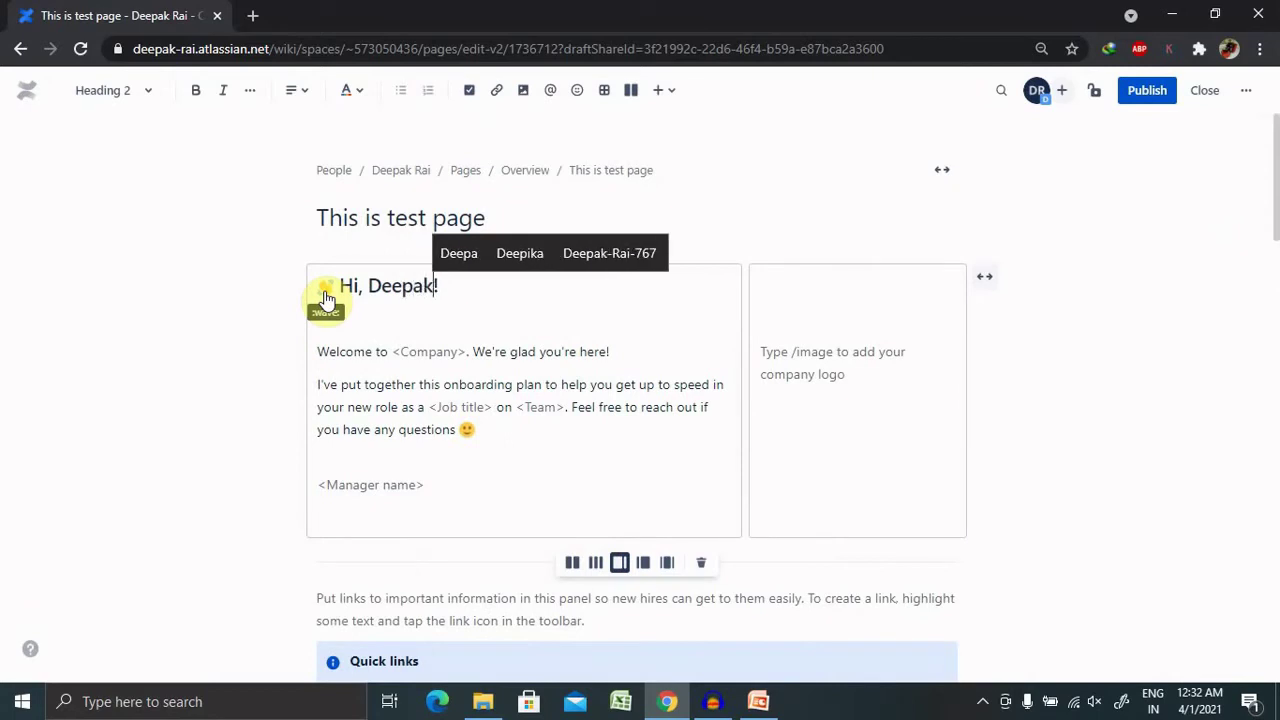
{"action": "left_click", "coordinate": [455, 355]}
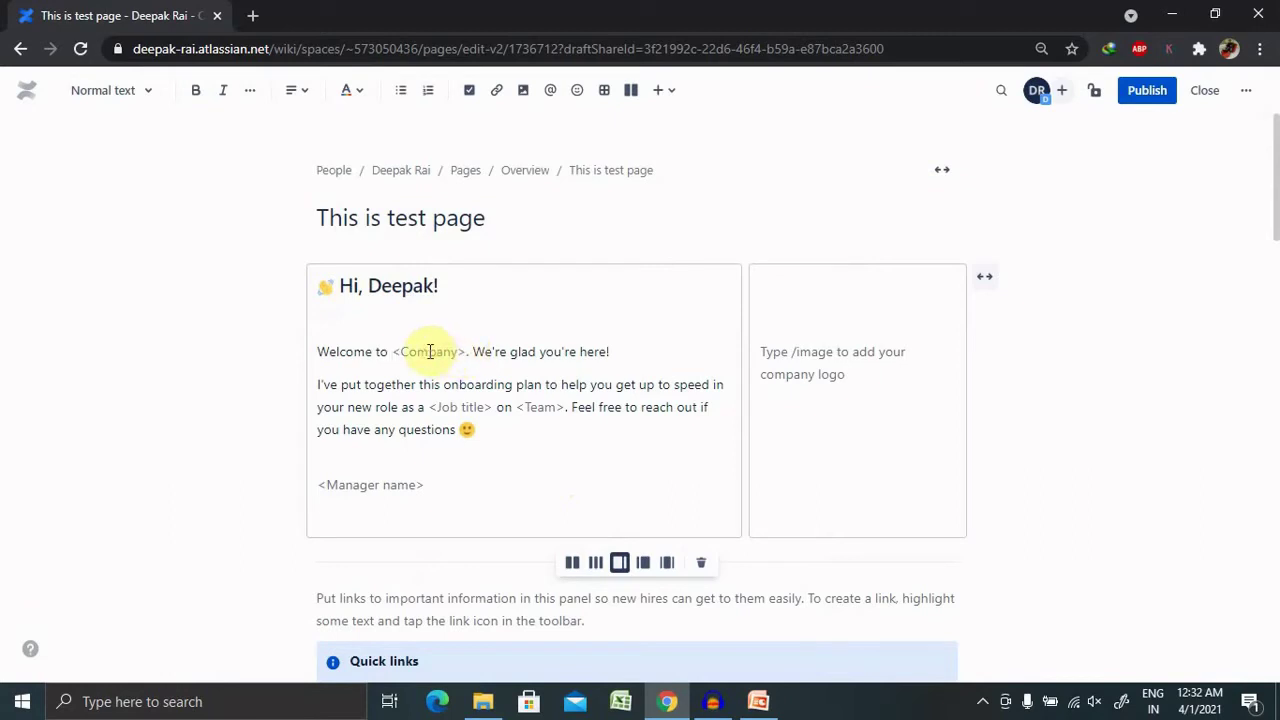
{"action": "type", "text": "rai"}
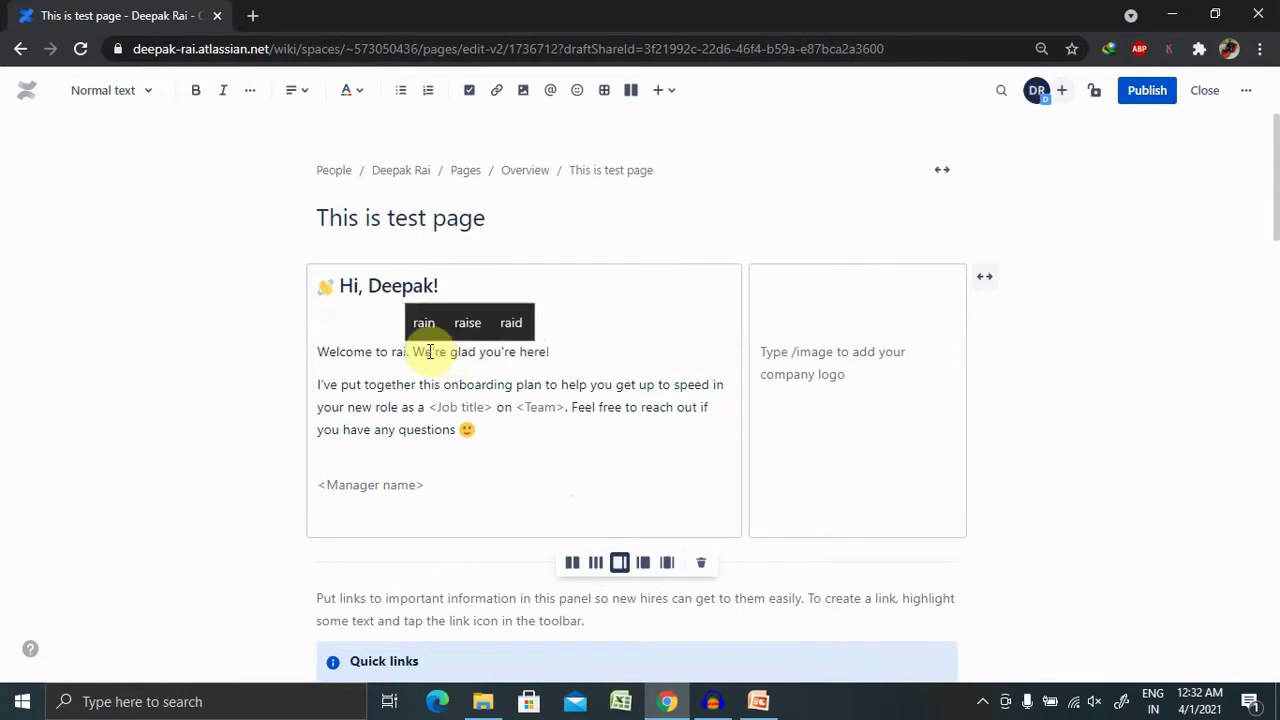
{"action": "type", "text": "gurukul"}
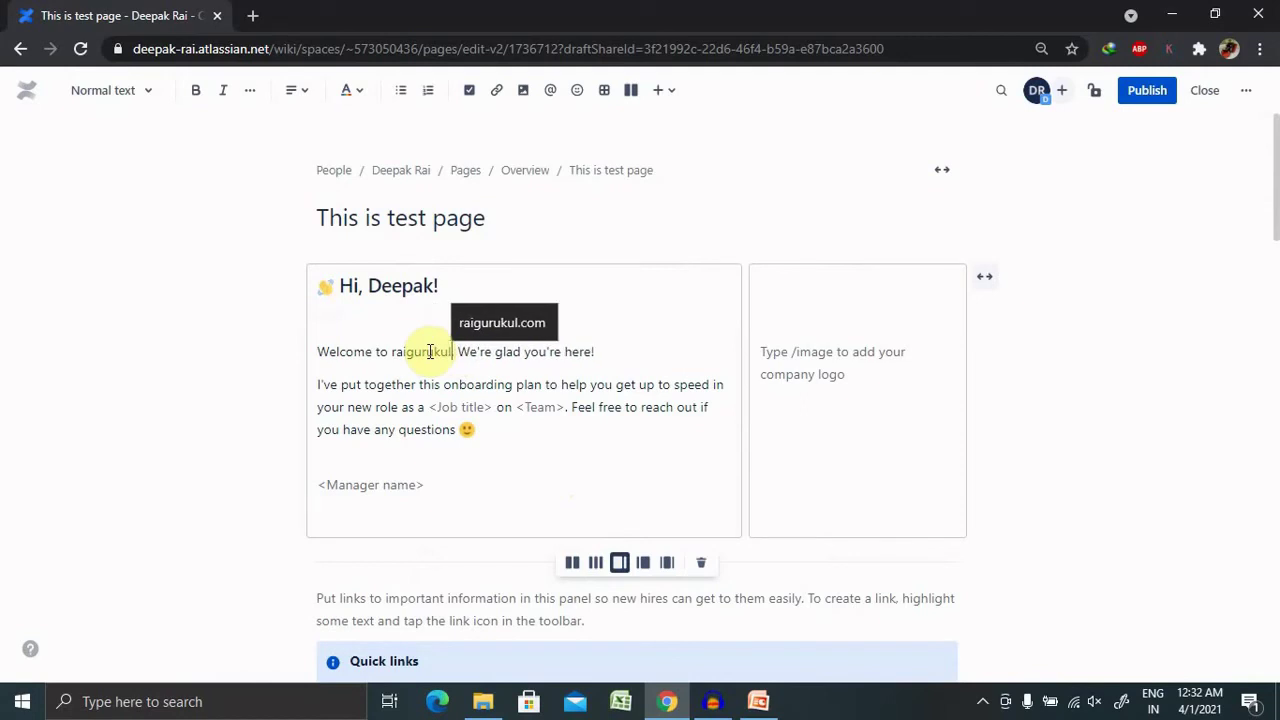
{"action": "type", "text": ".com"}
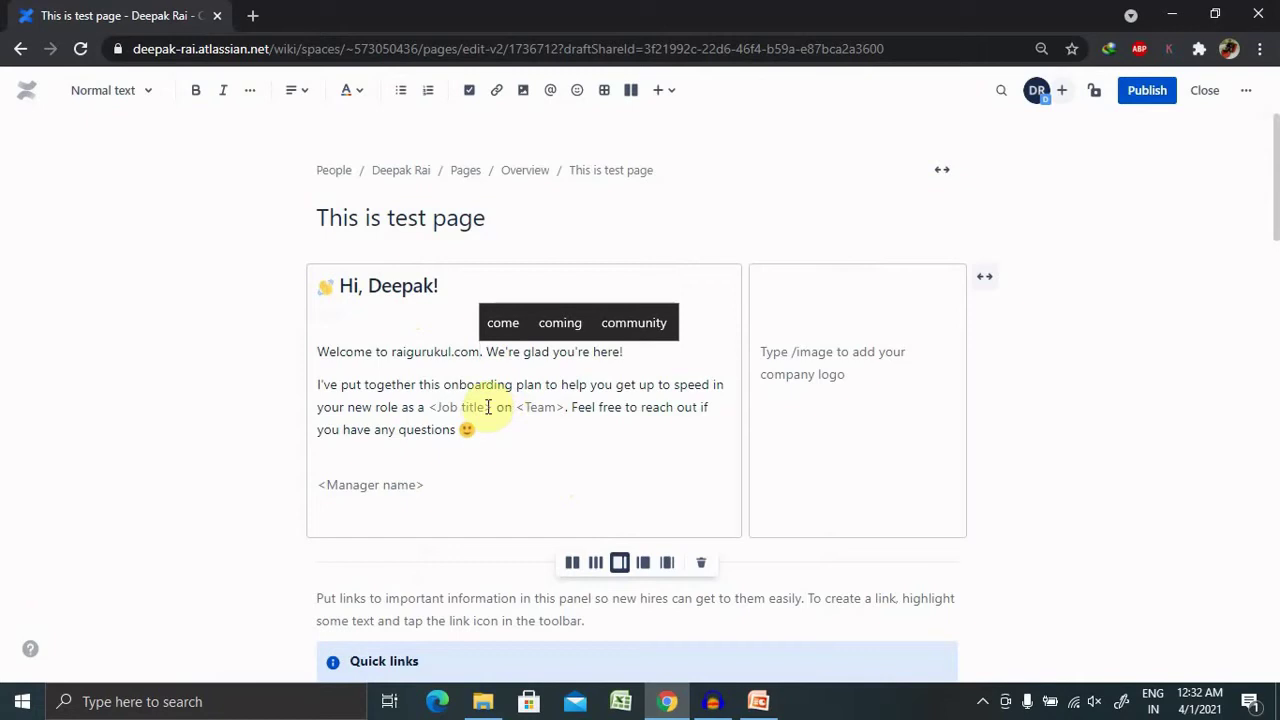
Step: Set the job title to Trainer and the team to 'Training.'
{"action": "left_click", "coordinate": [488, 407]}
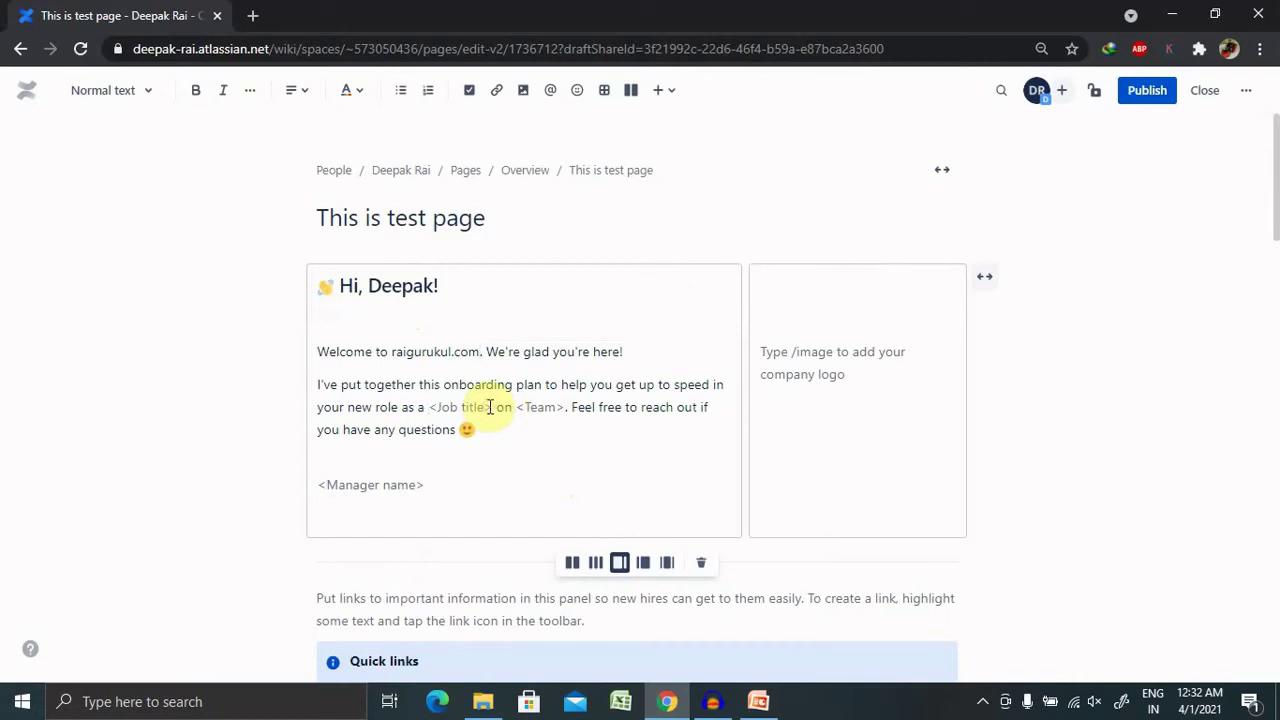
{"action": "type", "text": "Tra"}
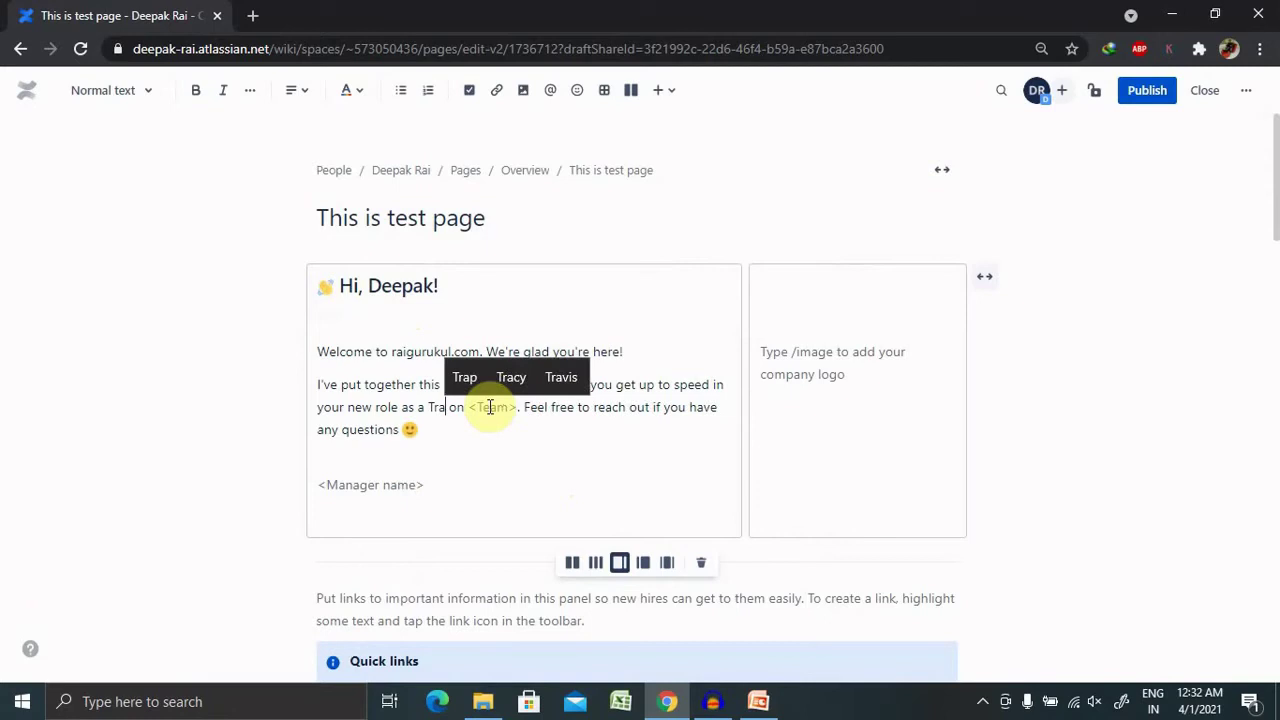
{"action": "type", "text": "iner"}
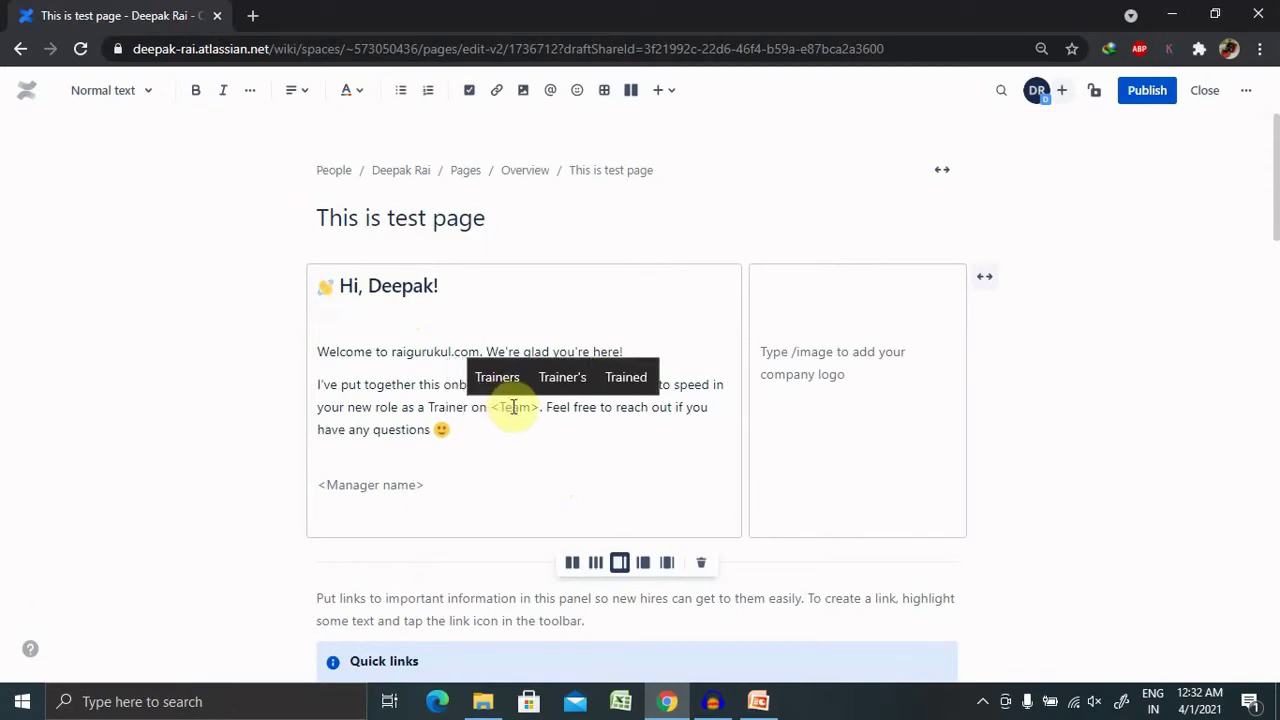
{"action": "left_click", "coordinate": [537, 410]}
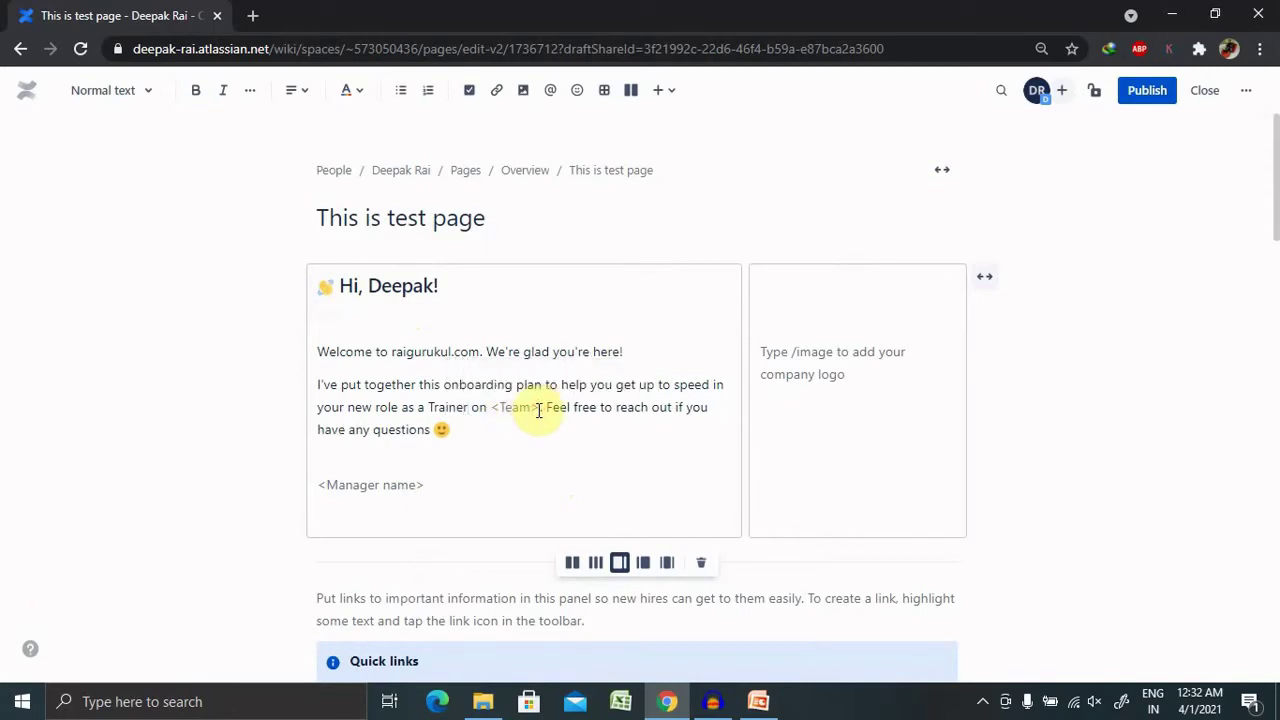
{"action": "type", "text": "Tra"}
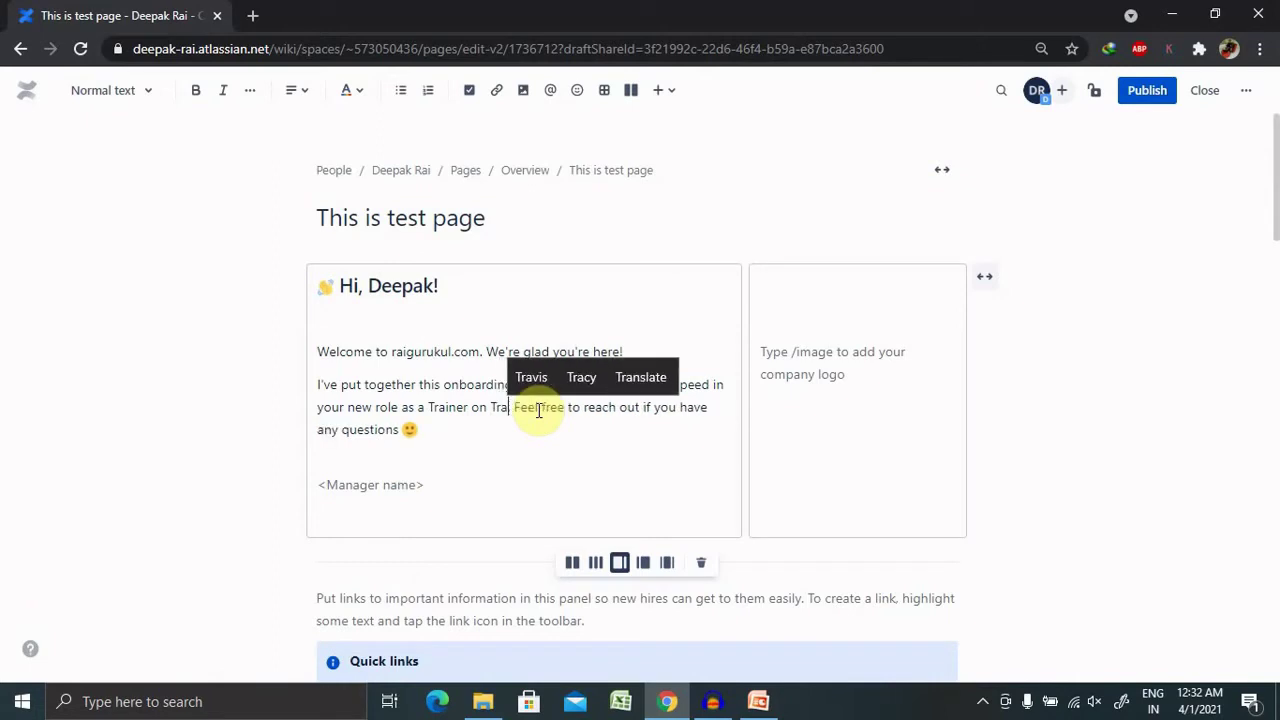
{"action": "type", "text": "ining."}
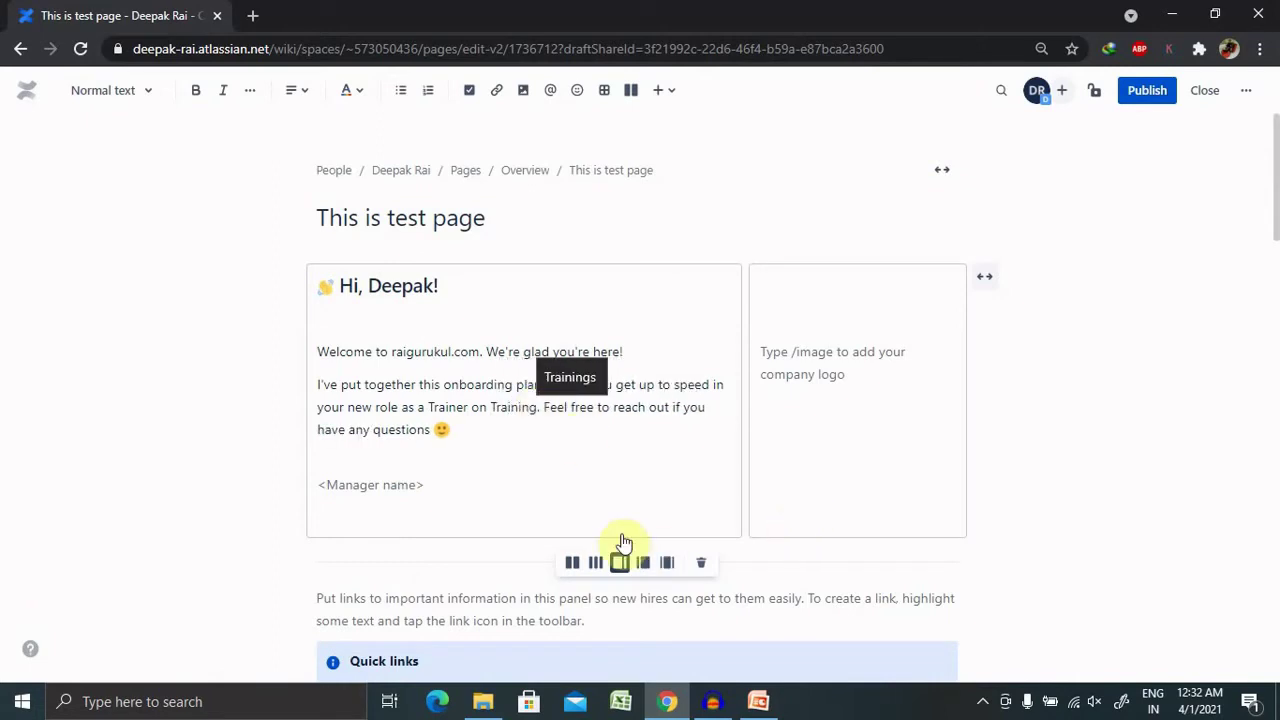
{"action": "left_click", "coordinate": [329, 486]}
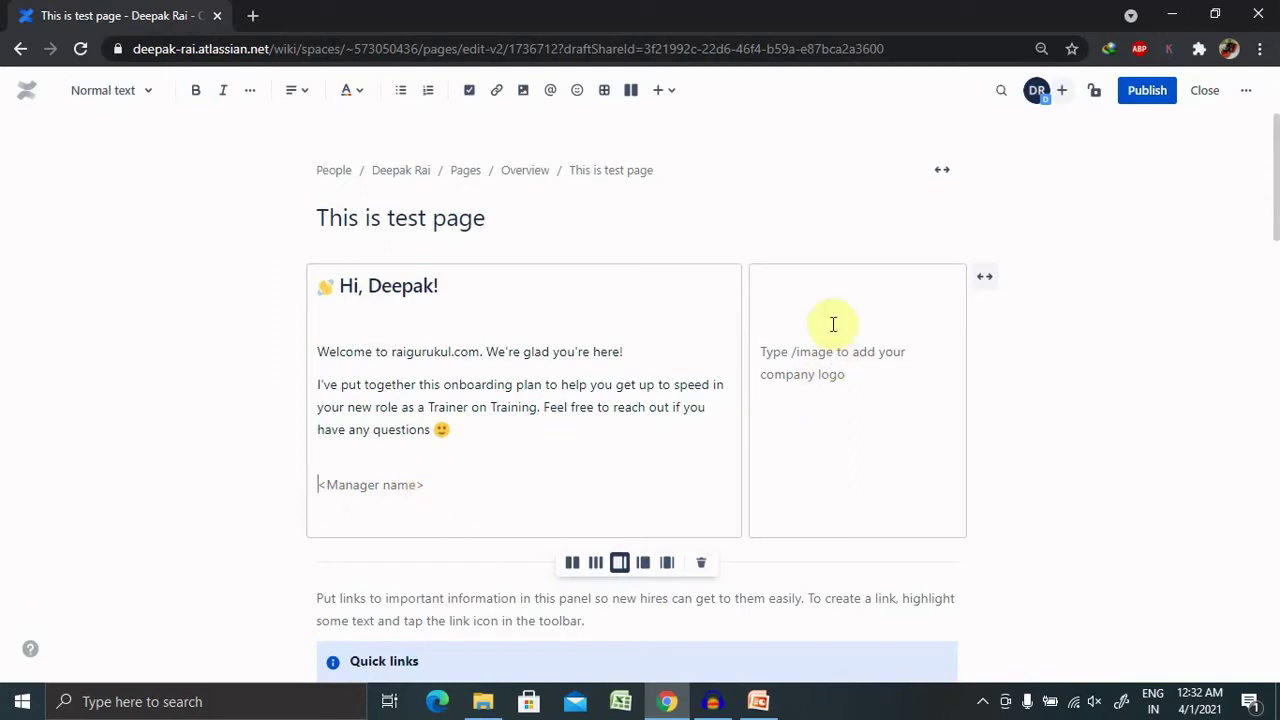
{"action": "left_click", "coordinate": [828, 358]}
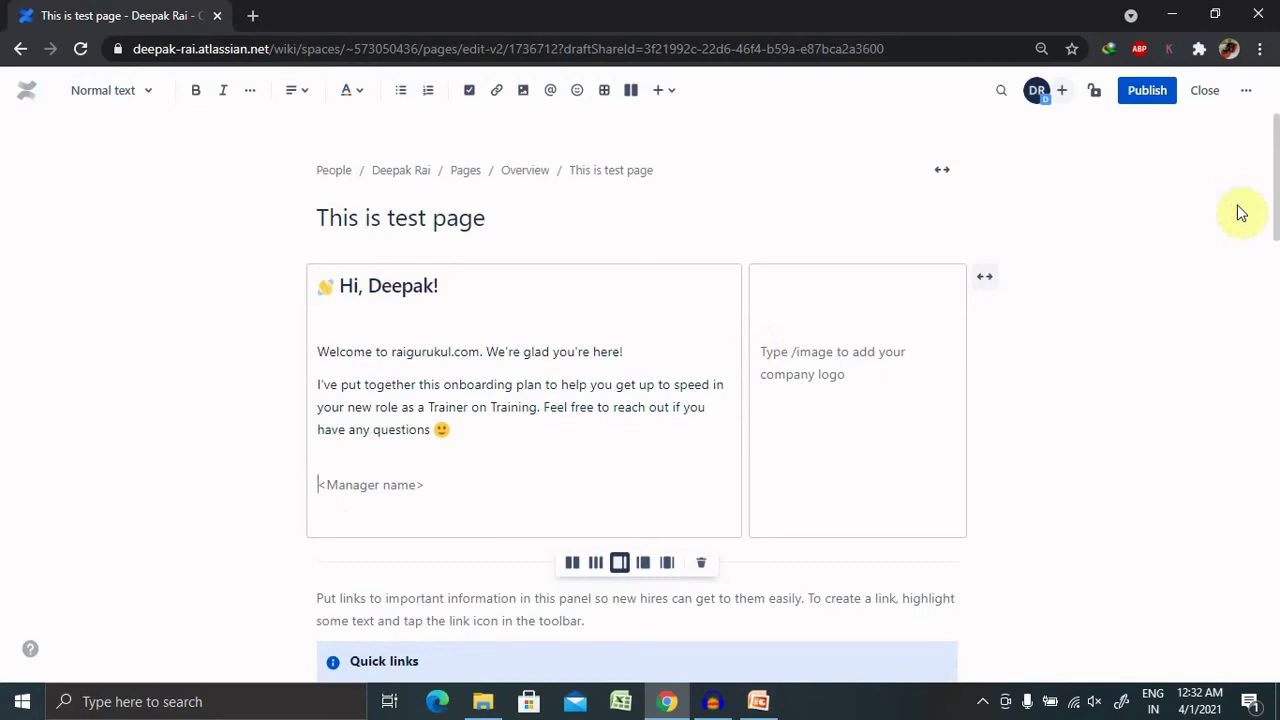
{"action": "mouse_move", "coordinate": [1275, 180]}
{"action": "left_mouse_down"}
{"action": "mouse_move", "coordinate": [1275, 450]}
{"action": "mouse_move", "coordinate": [1276, 110]}
{"action": "left_mouse_up"}
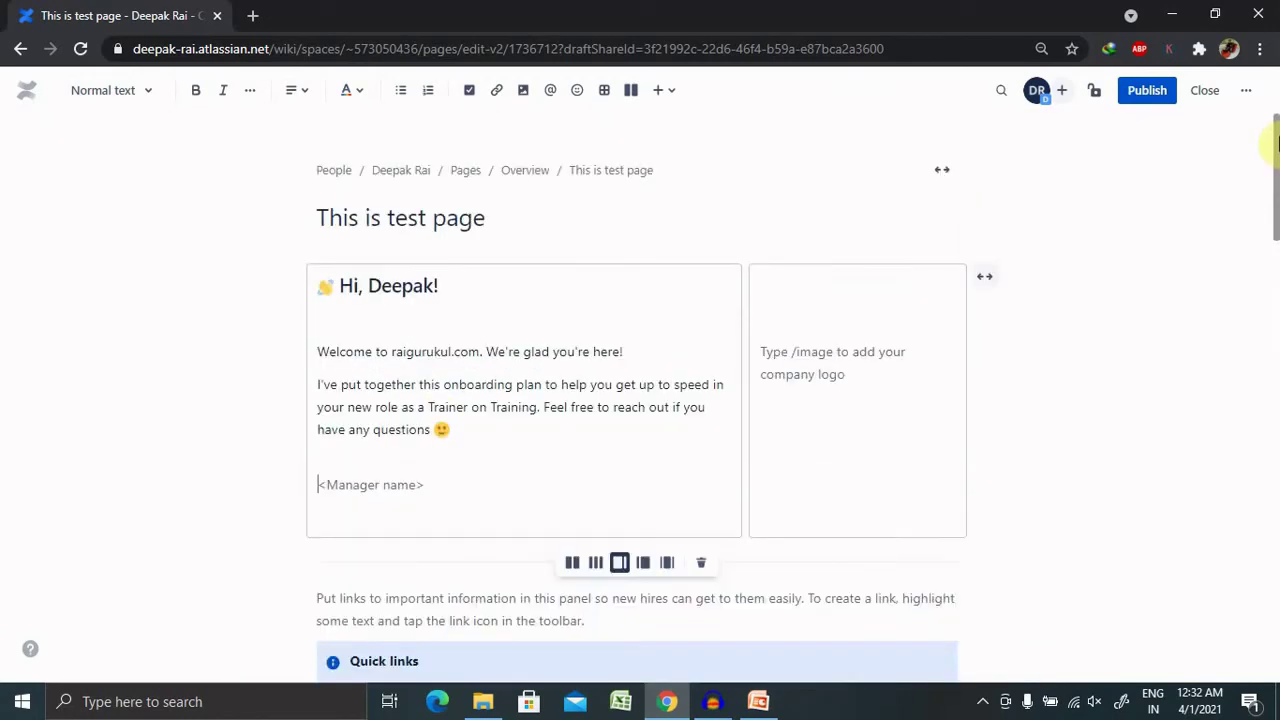
Step: Publish 'This is test page' and scroll through the published result
{"action": "left_click", "coordinate": [1155, 91]}
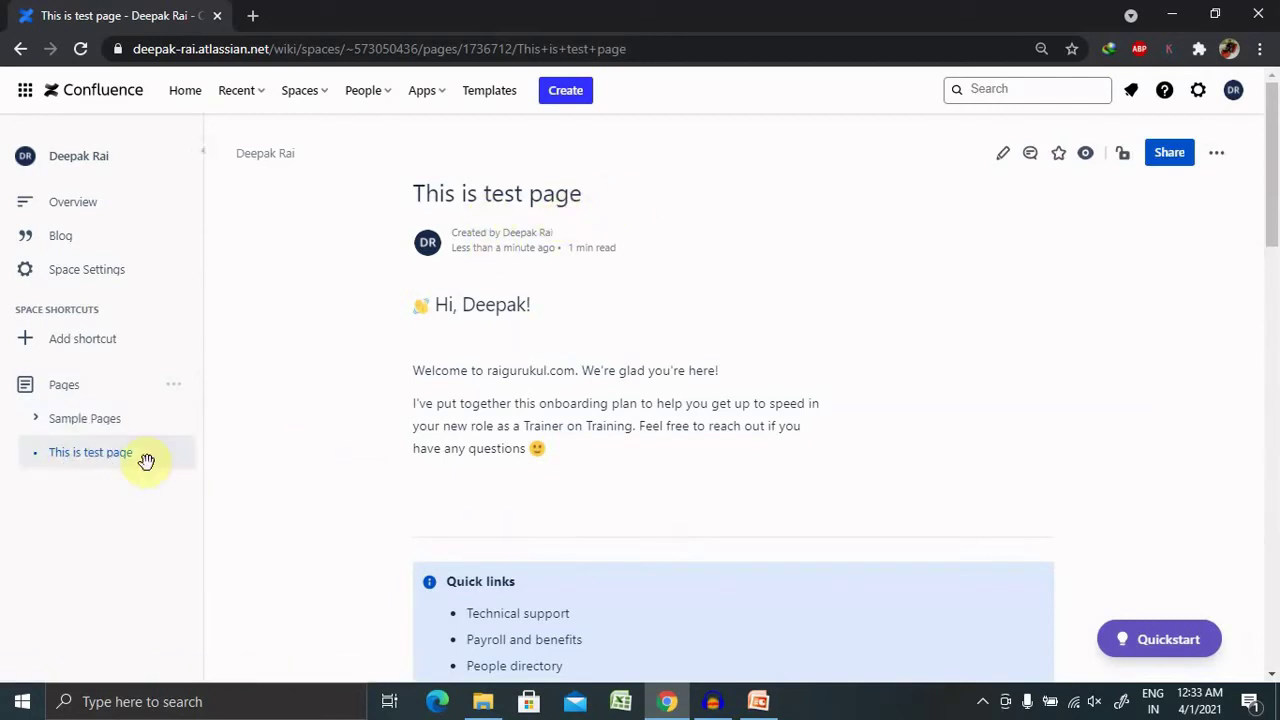
{"action": "mouse_move", "coordinate": [90, 452]}
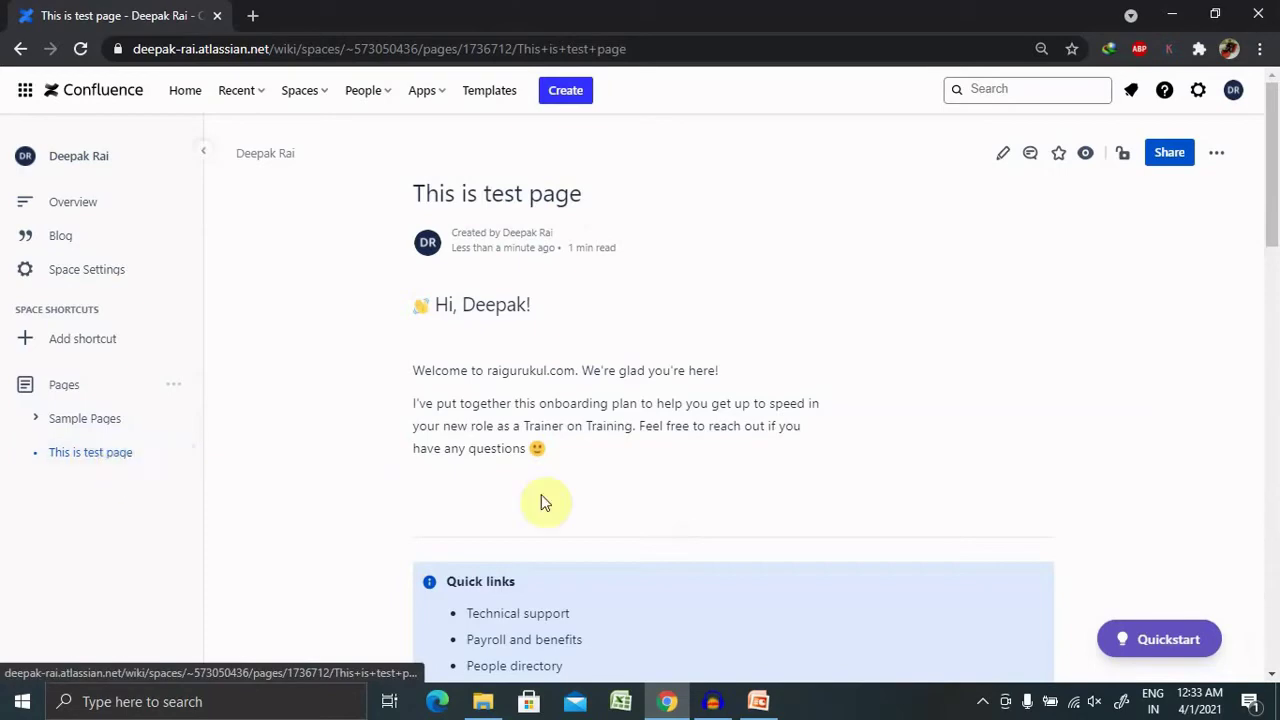
{"action": "scroll", "coordinate": [1275, 342], "scroll_direction": "down", "scroll_amount": 3}
{"action": "left_click_drag", "start_coordinate": [1277, 342], "coordinate": [1277, 162]}
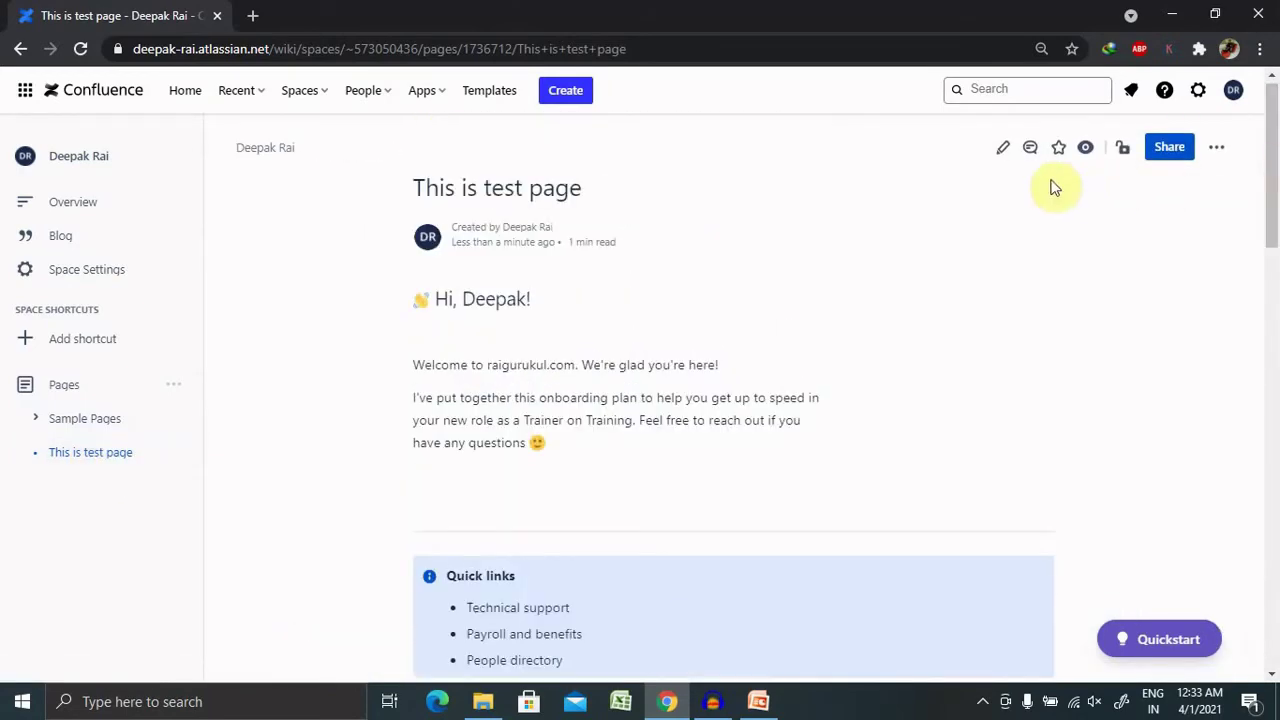
Step: Reopen the page for editing and toggle the intro section between full and centred width
{"action": "left_click", "coordinate": [1004, 152]}
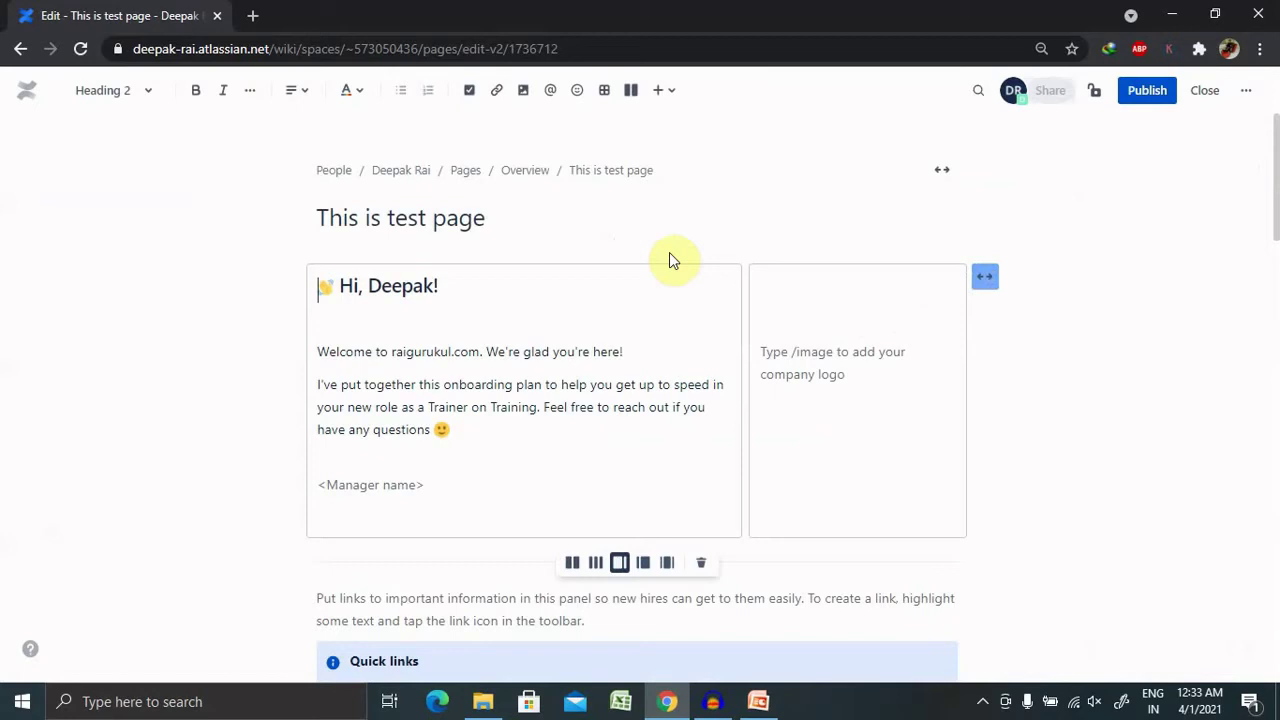
{"action": "left_click", "coordinate": [988, 280]}
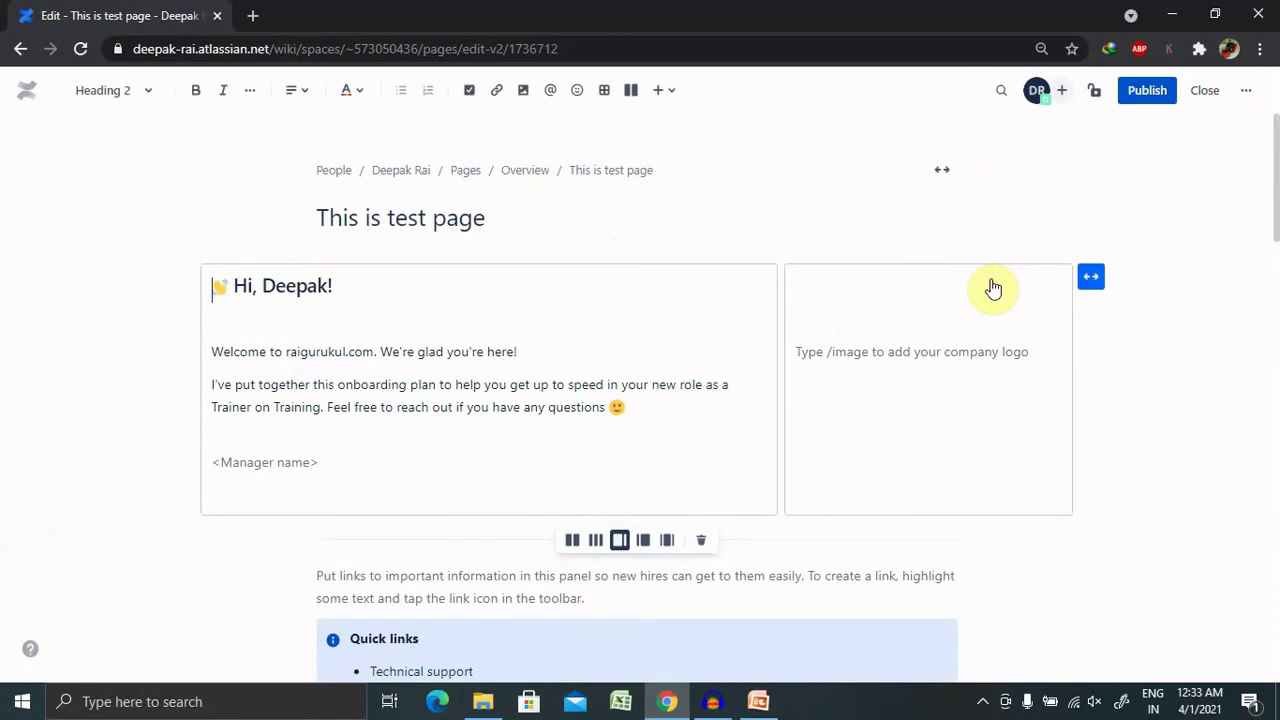
{"action": "left_click", "coordinate": [1093, 283]}
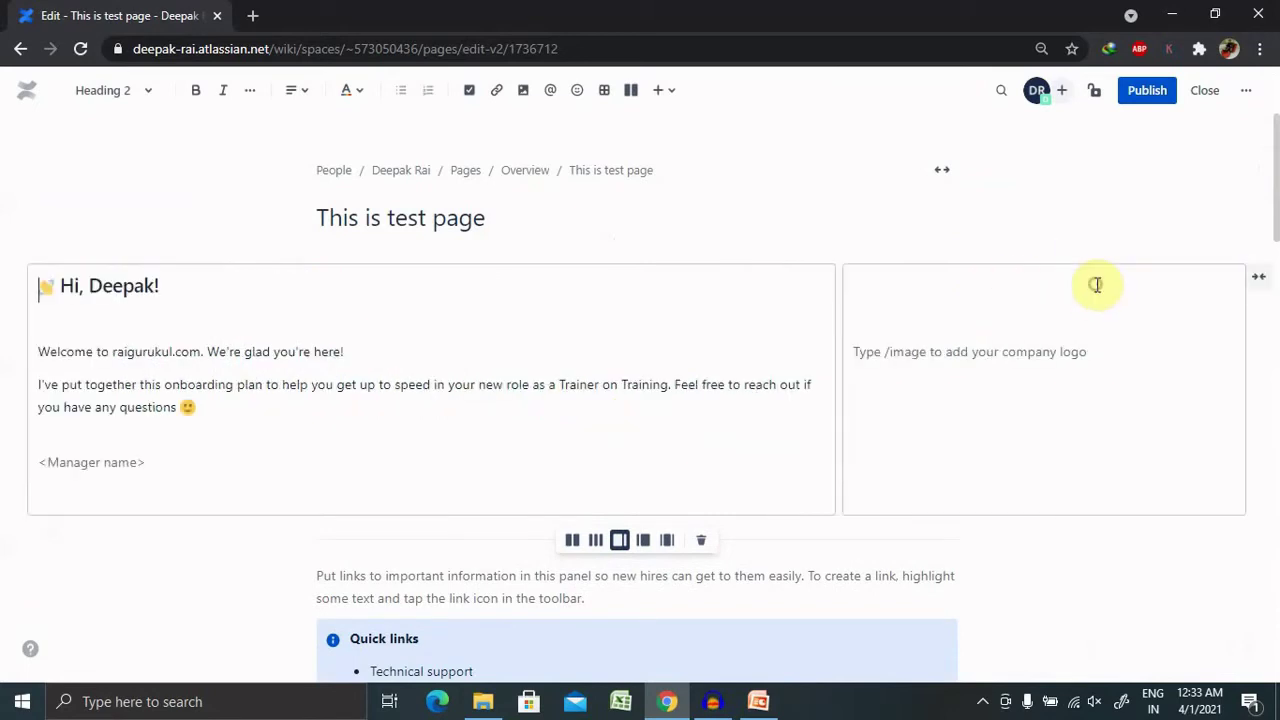
{"action": "left_click", "coordinate": [1258, 282]}
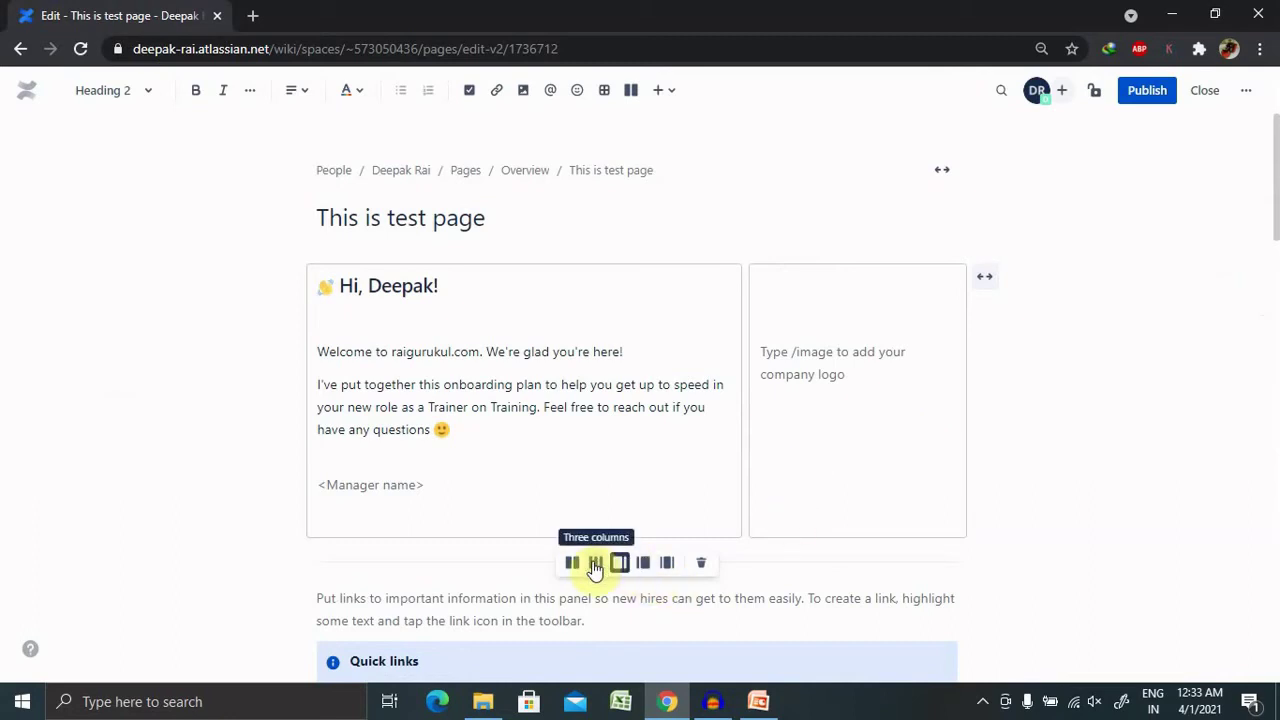
Step: Try three-column, two-column and right-sidebar layouts, settling on the left-sidebar layout
{"action": "left_click", "coordinate": [595, 565]}
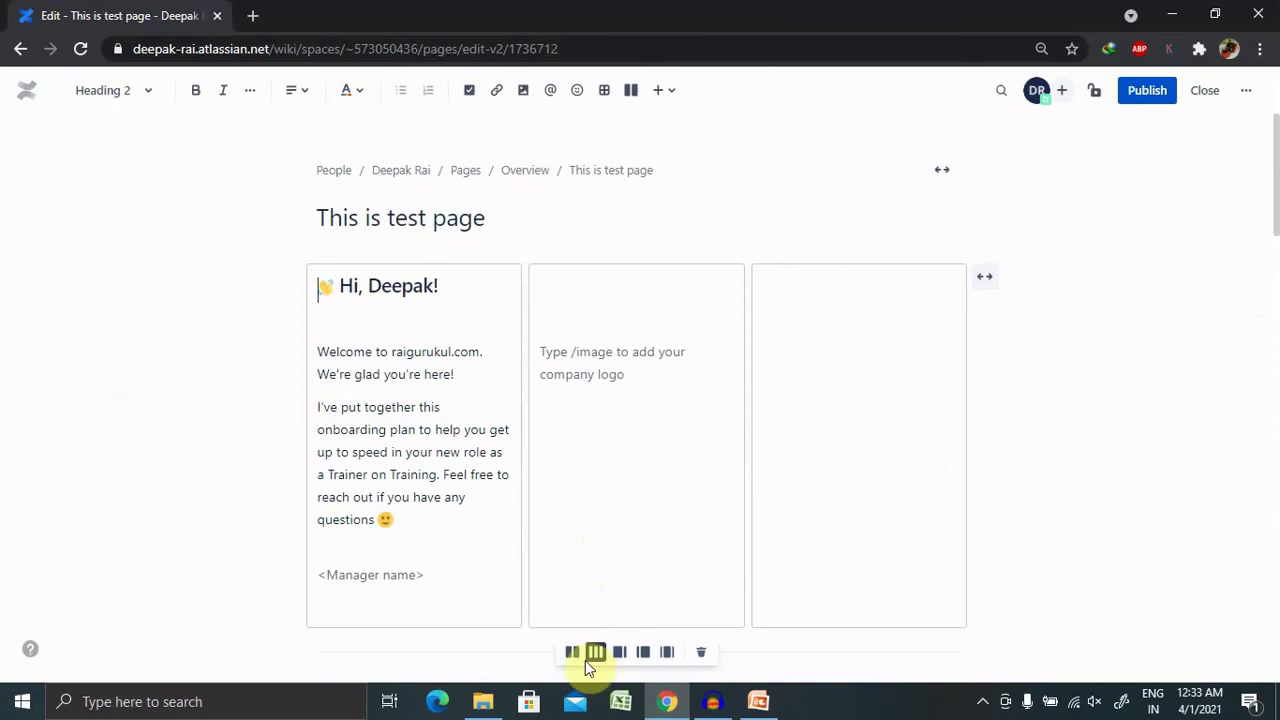
{"action": "left_click", "coordinate": [575, 653]}
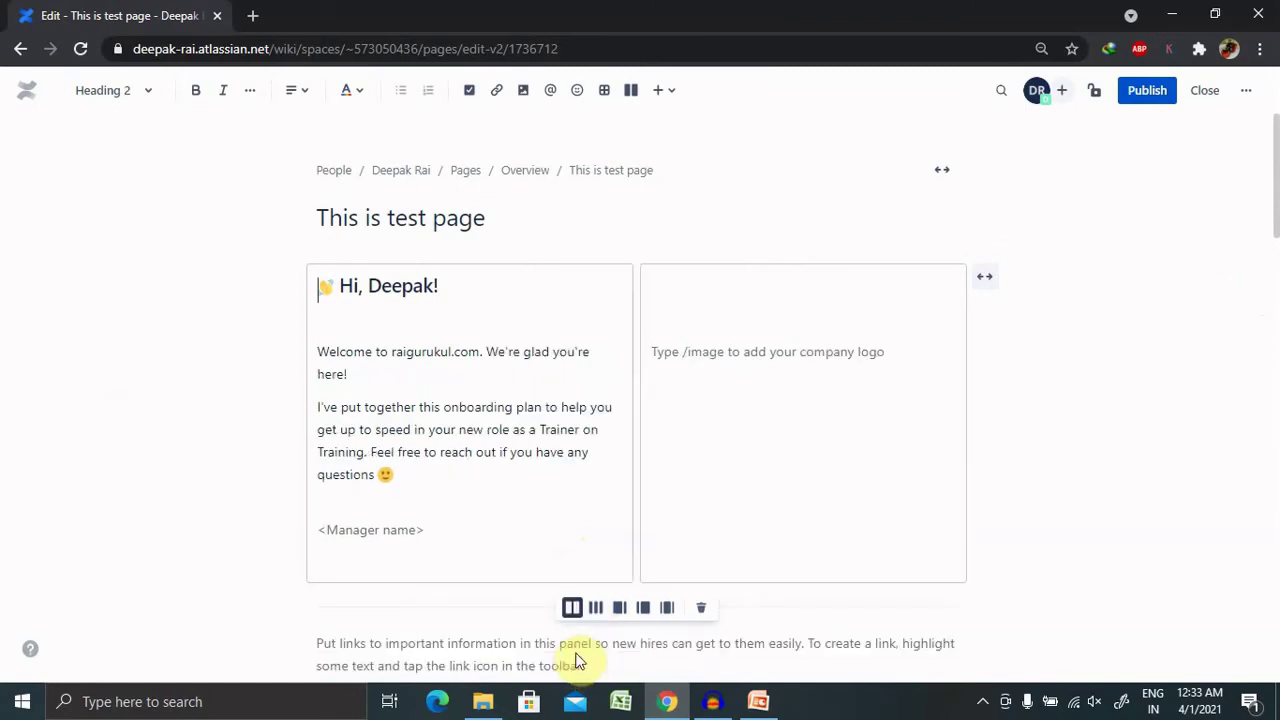
{"action": "left_click", "coordinate": [624, 610]}
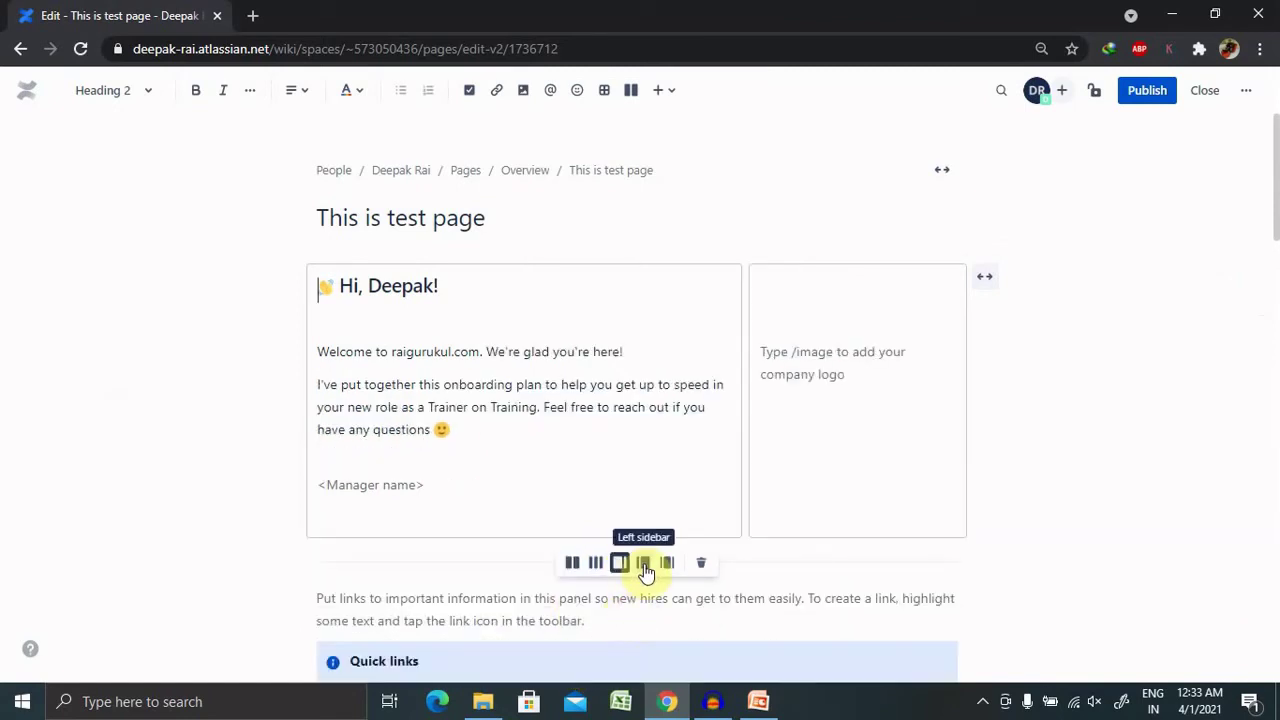
{"action": "left_click", "coordinate": [644, 565]}
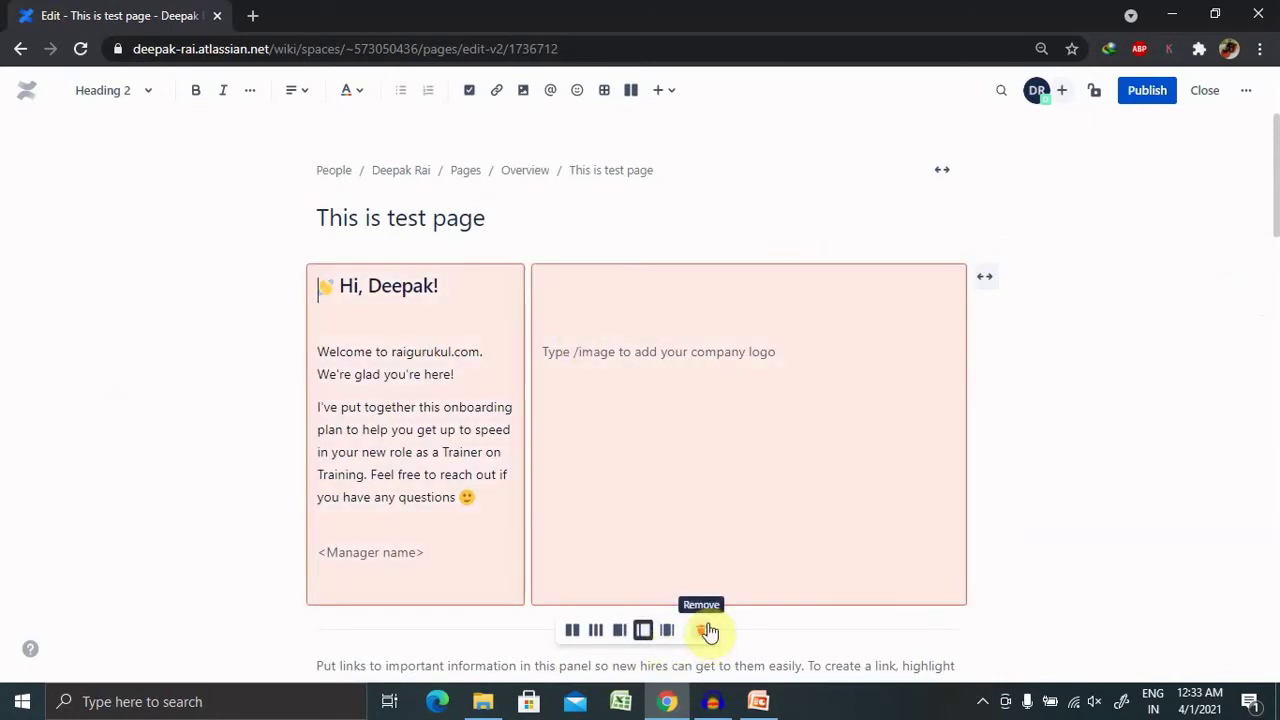
Step: Republish the page, then try an inline comment on onboarding text and discard it
{"action": "left_click", "coordinate": [1147, 90]}
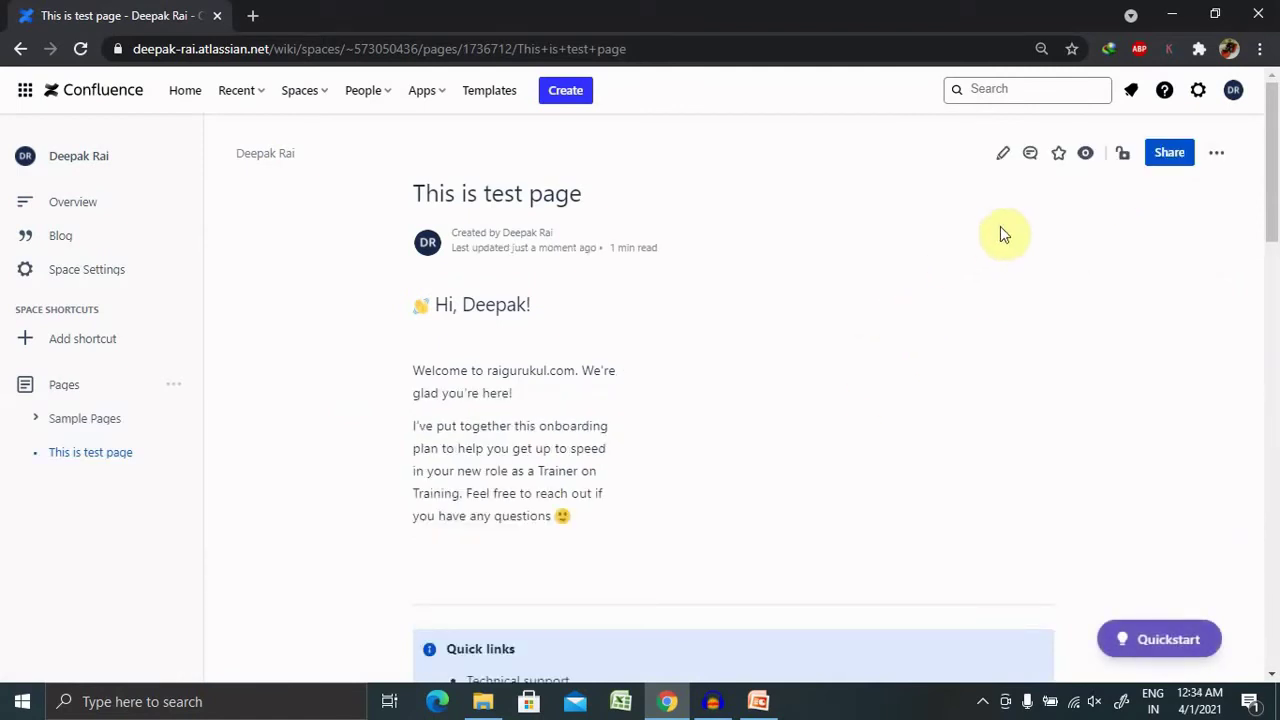
{"action": "left_click", "coordinate": [1030, 156]}
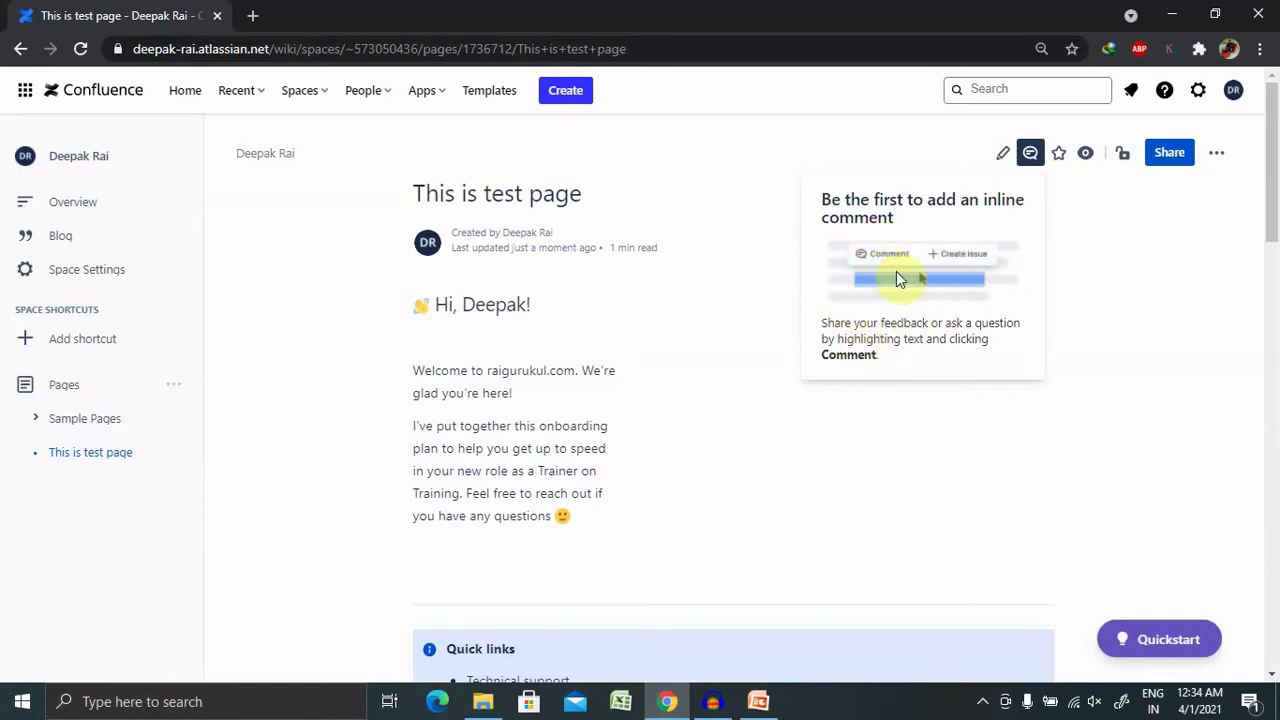
{"action": "left_click_drag", "start_coordinate": [437, 428], "coordinate": [594, 430]}
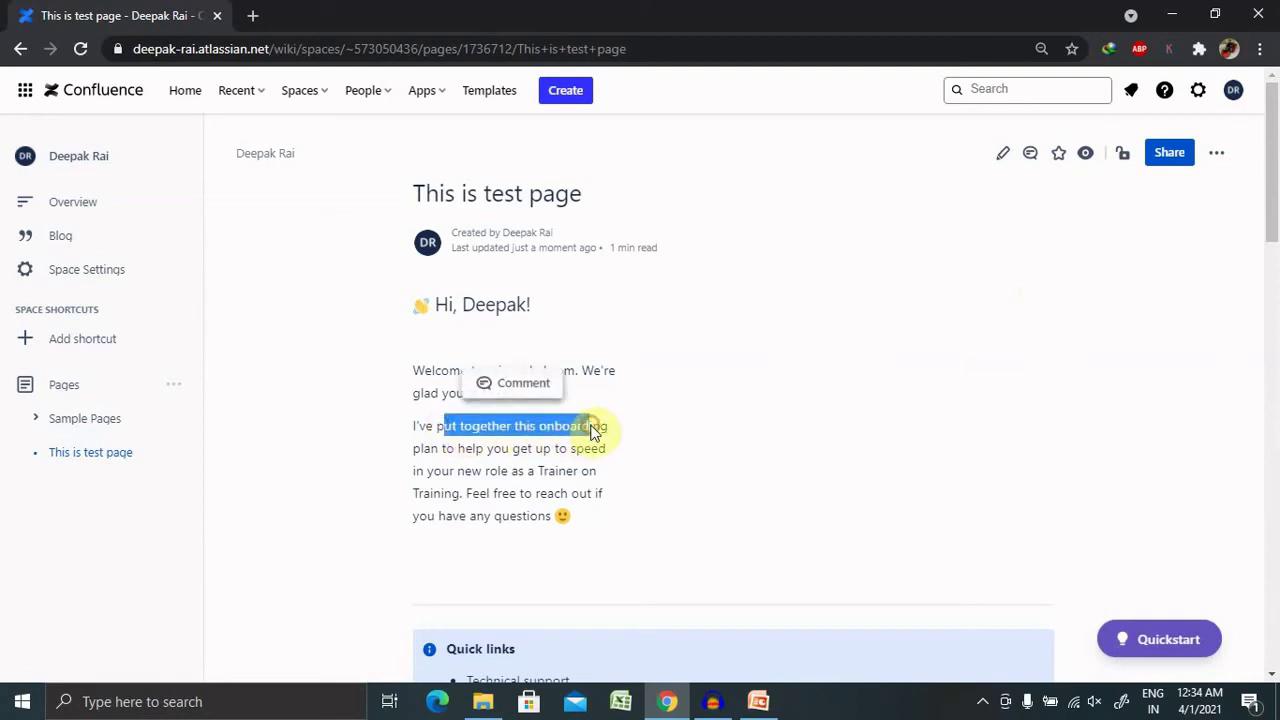
{"action": "left_click", "coordinate": [487, 390]}
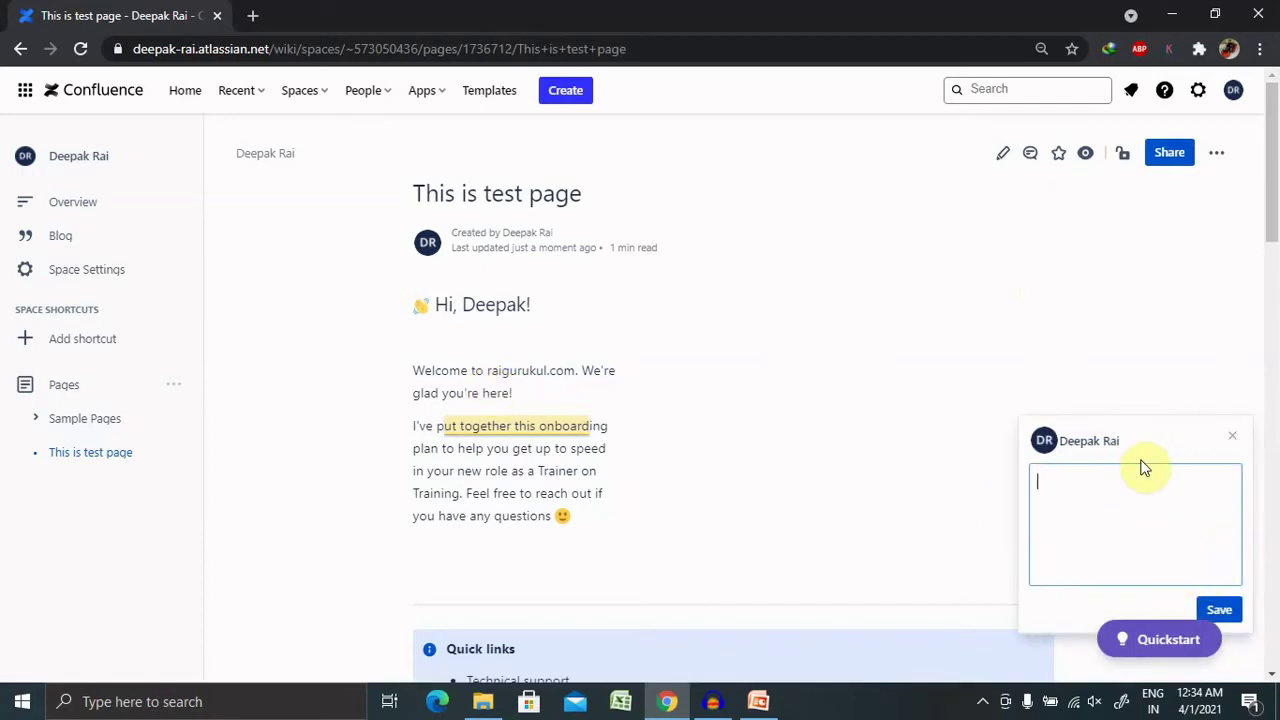
{"action": "left_click", "coordinate": [1233, 441]}
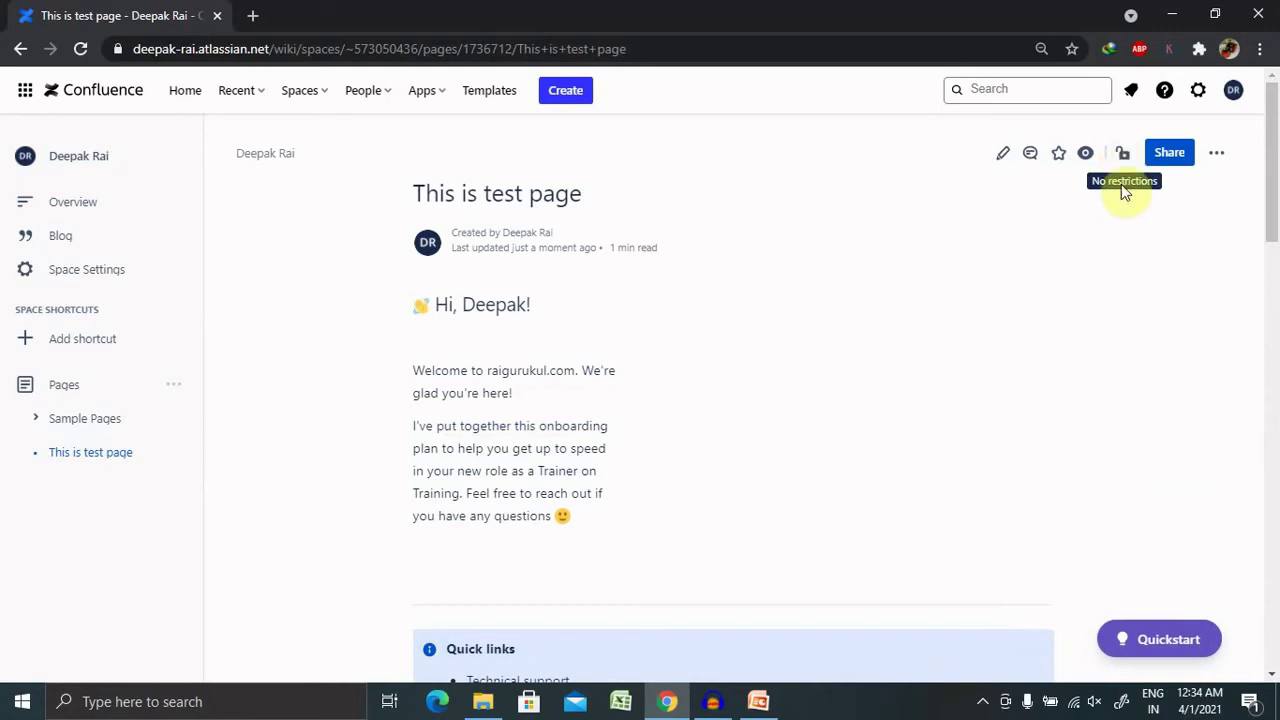
{"action": "left_click", "coordinate": [1216, 158]}
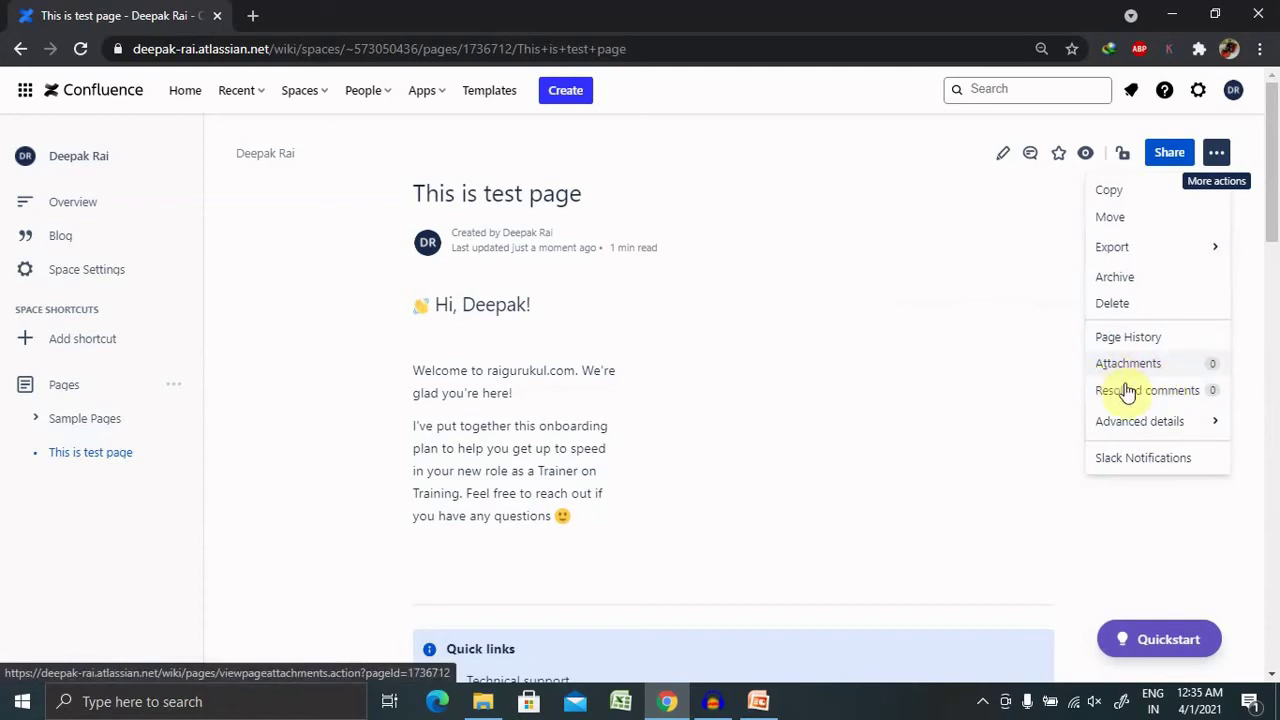
{"action": "left_click", "coordinate": [1026, 328]}
{"action": "mouse_move", "coordinate": [204, 400]}
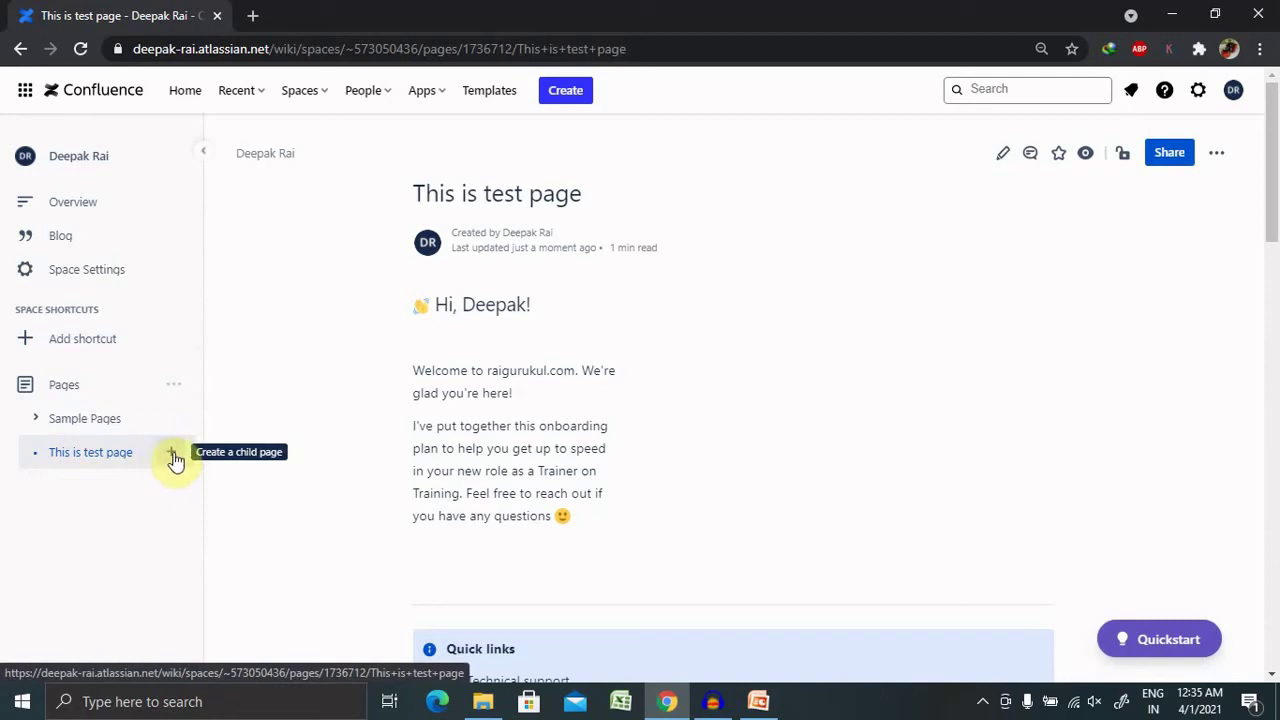
Step: Add a child page titled 'child' under This is test page and publish it
{"action": "left_click", "coordinate": [171, 454]}
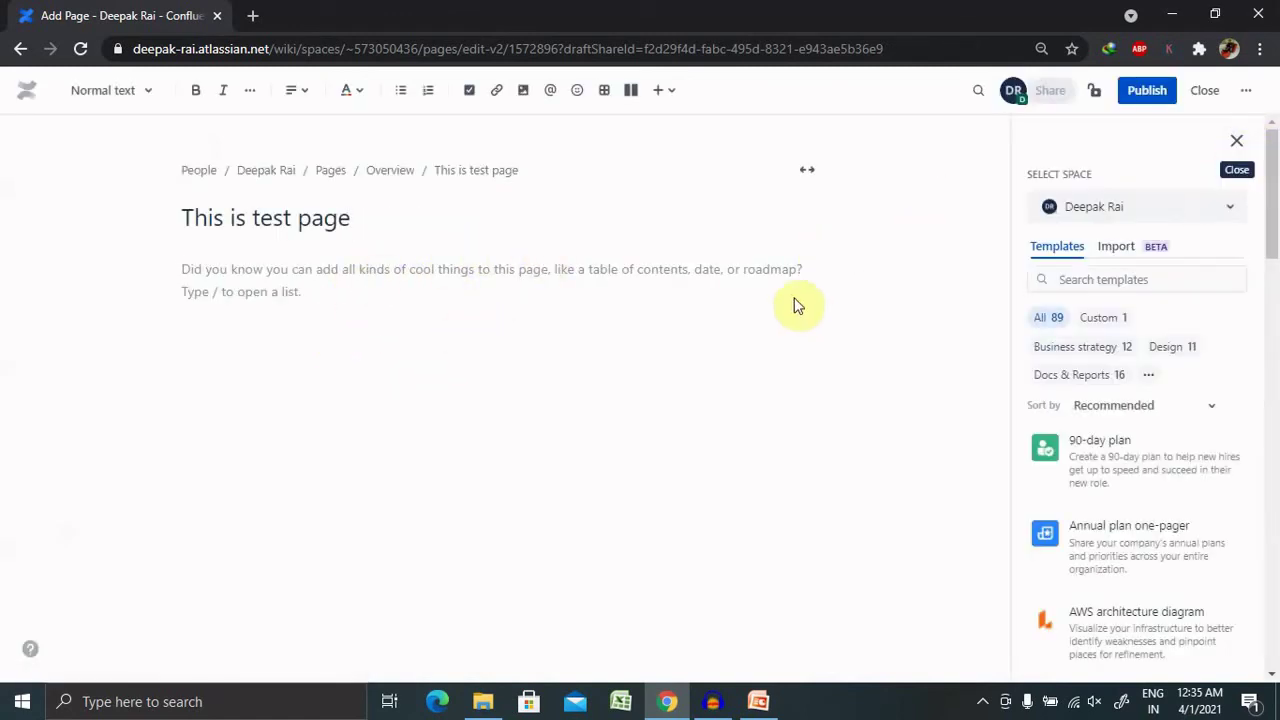
{"action": "left_click", "coordinate": [237, 224]}
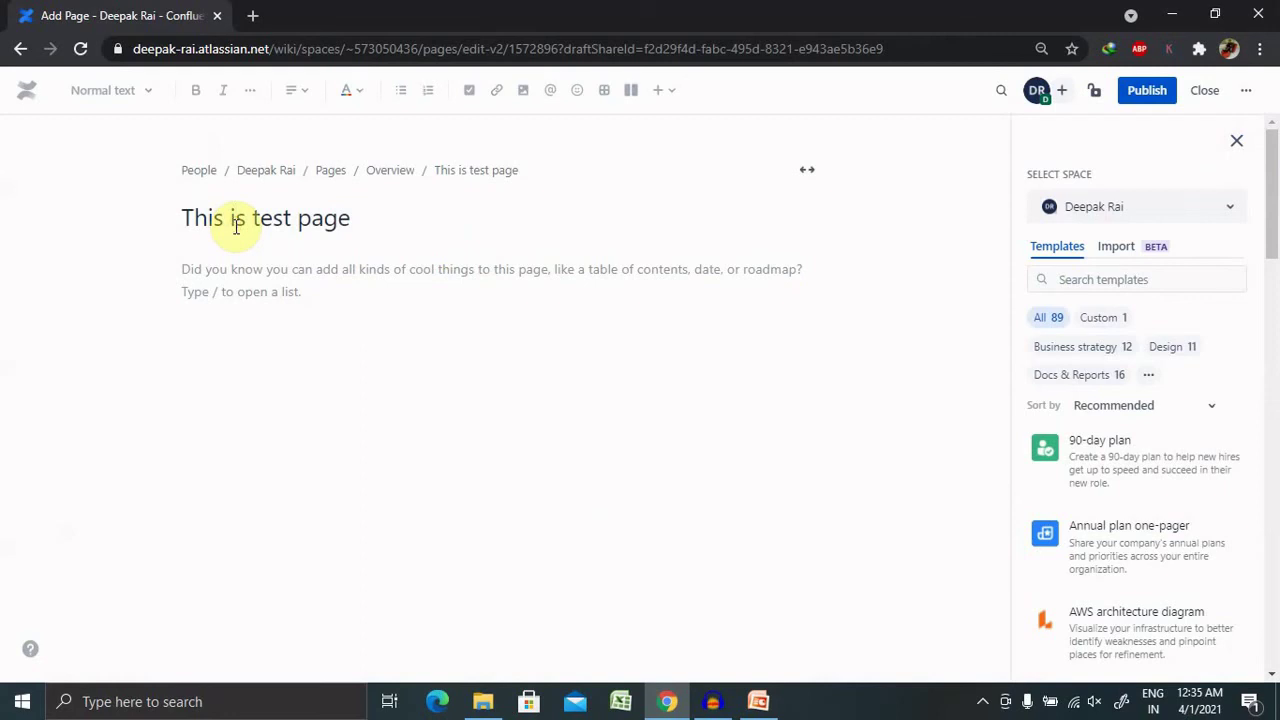
{"action": "left_click", "coordinate": [402, 213]}
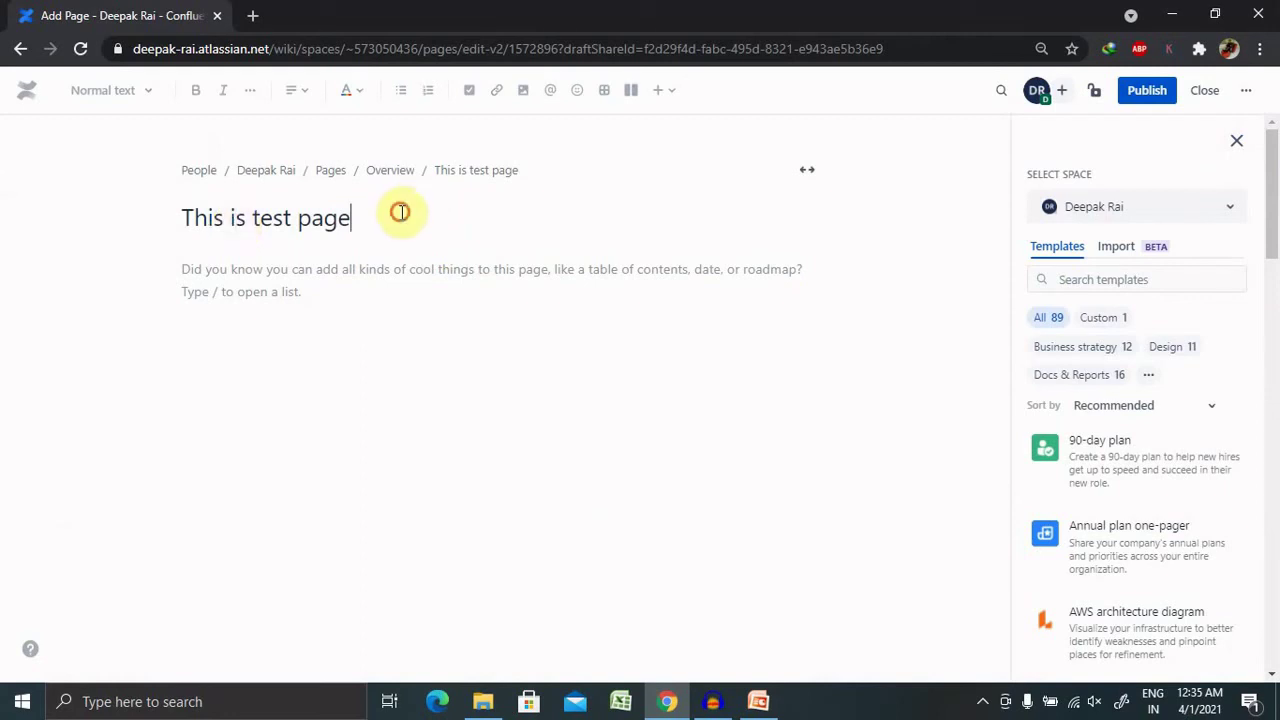
{"action": "type", "text": " ch"}
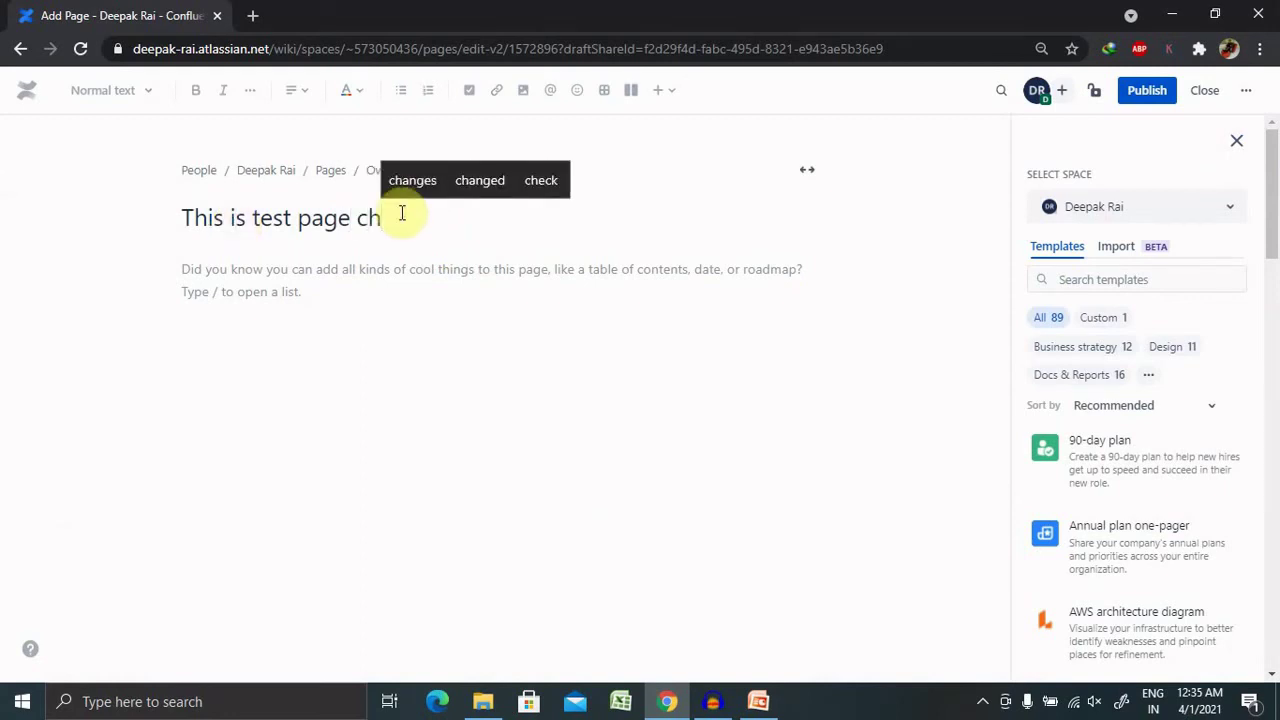
{"action": "key", "text": "BackSpace"}
{"action": "key", "text": "BackSpace"}
{"action": "key", "text": "BackSpace"}
{"action": "key", "text": "BackSpace"}
{"action": "key", "text": "BackSpace"}
{"action": "key", "text": "BackSpace"}
{"action": "key", "text": "BackSpace"}
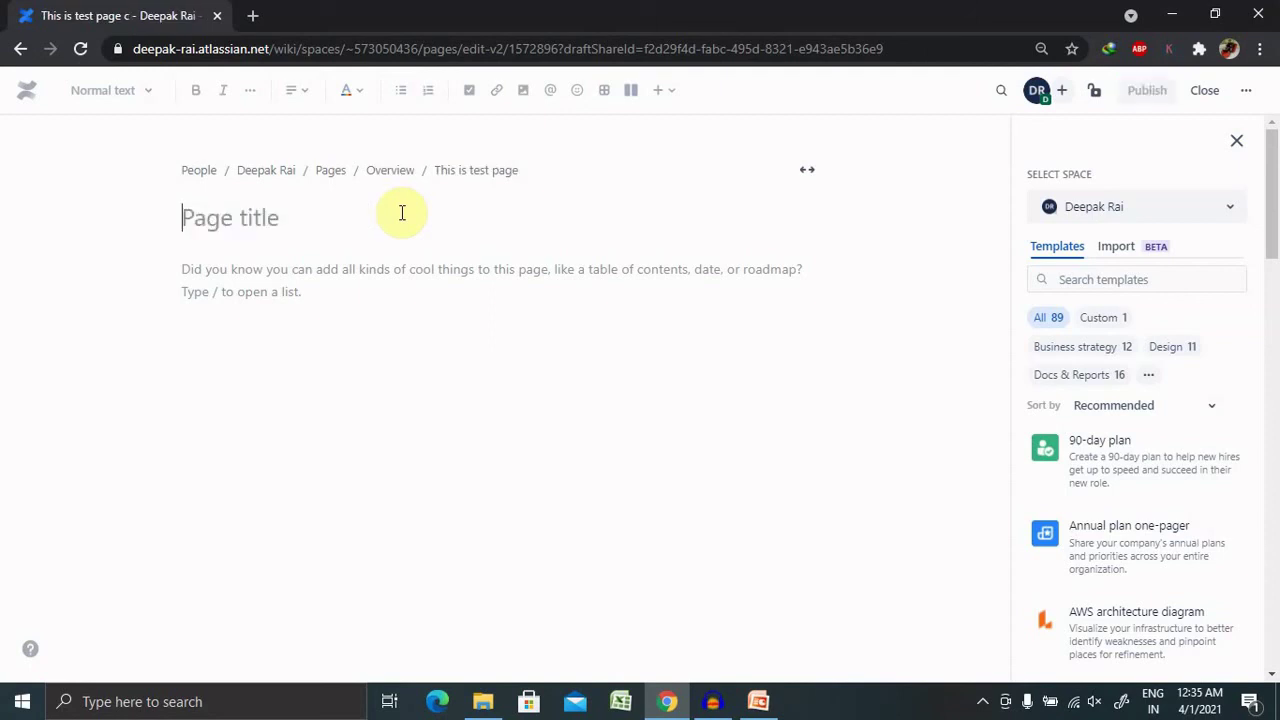
{"action": "type", "text": "child"}
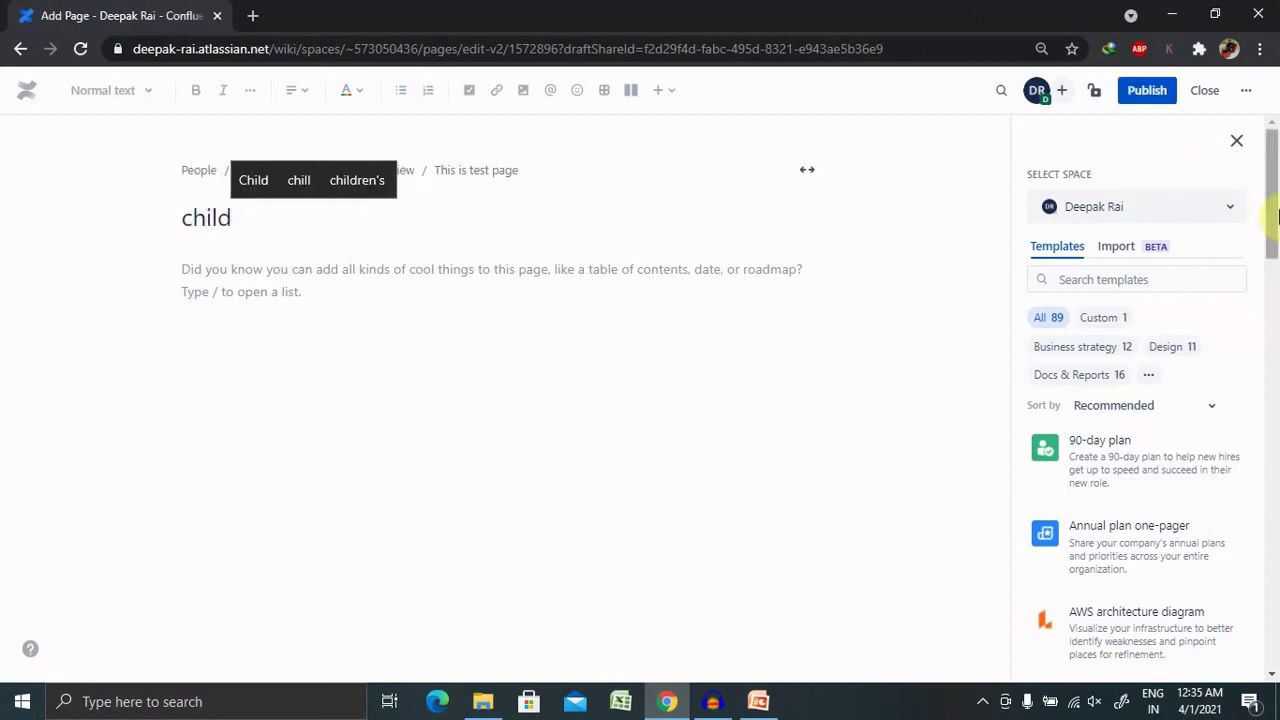
{"action": "left_click", "coordinate": [1142, 105]}
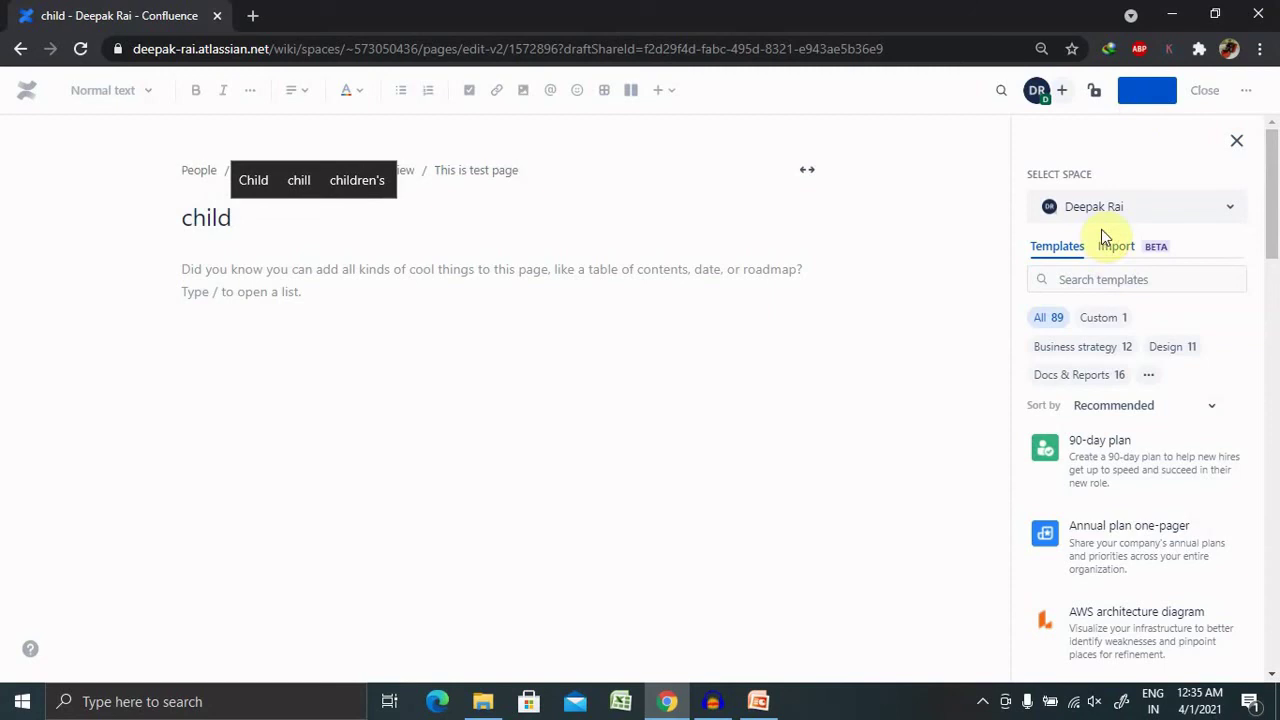